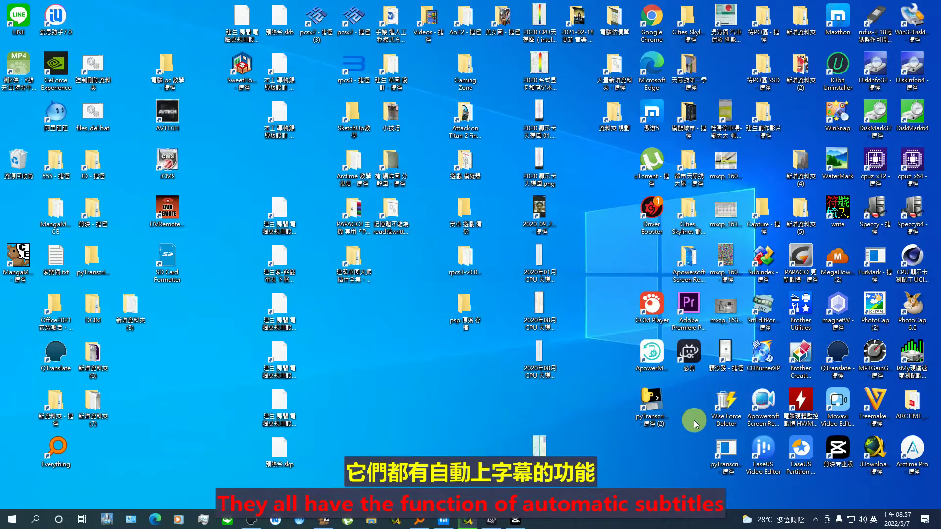
Open 必剪, import the 國際牌 NA-158VT washing machine video and place it at the start of the timeline
left_click(838, 451)
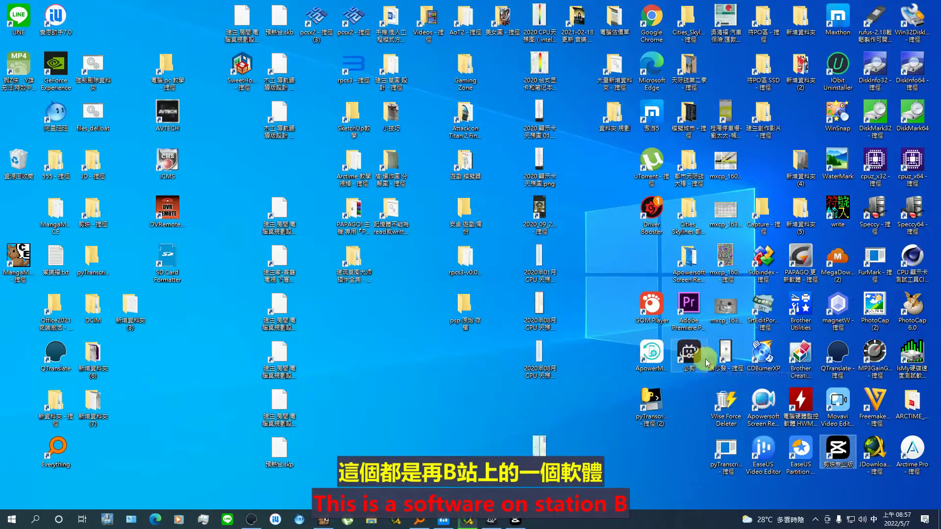
double_click(689, 369)
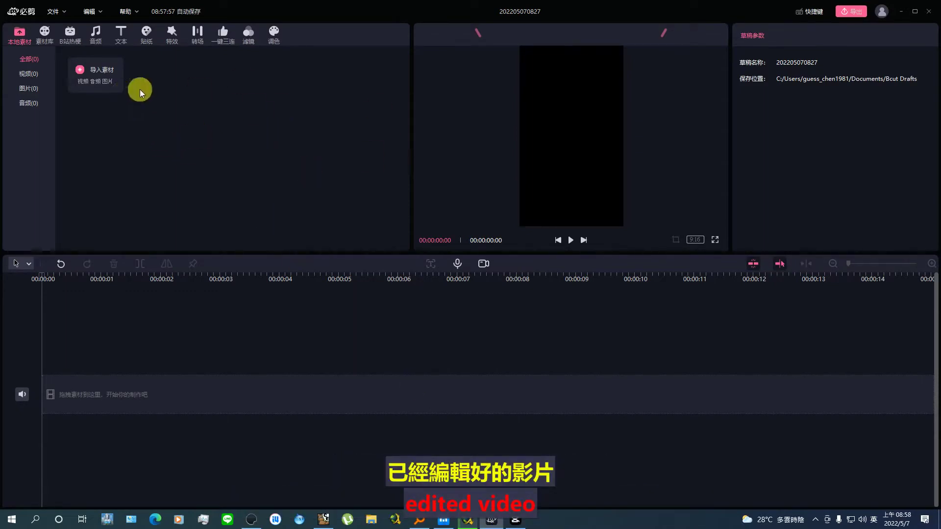
left_click(107, 82)
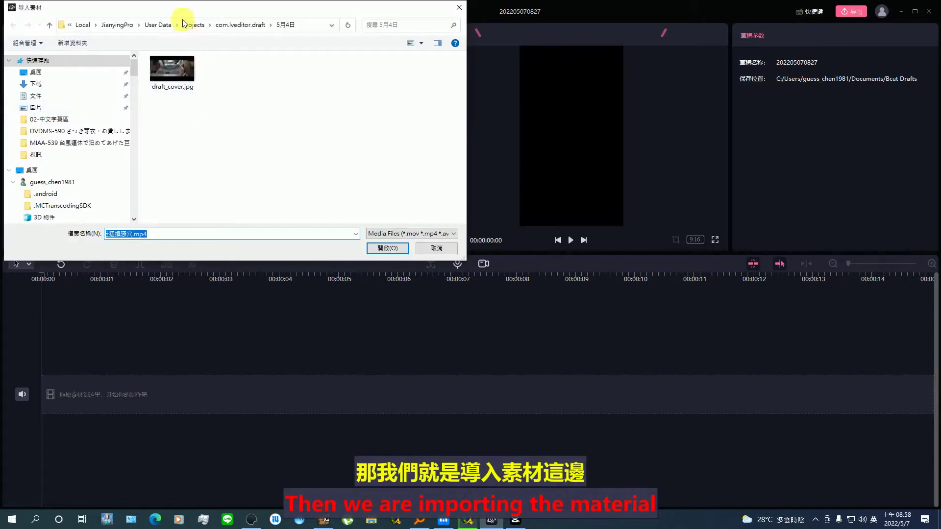
left_click_drag(182, 7, 263, 37)
left_click(324, 55)
double_click(289, 249)
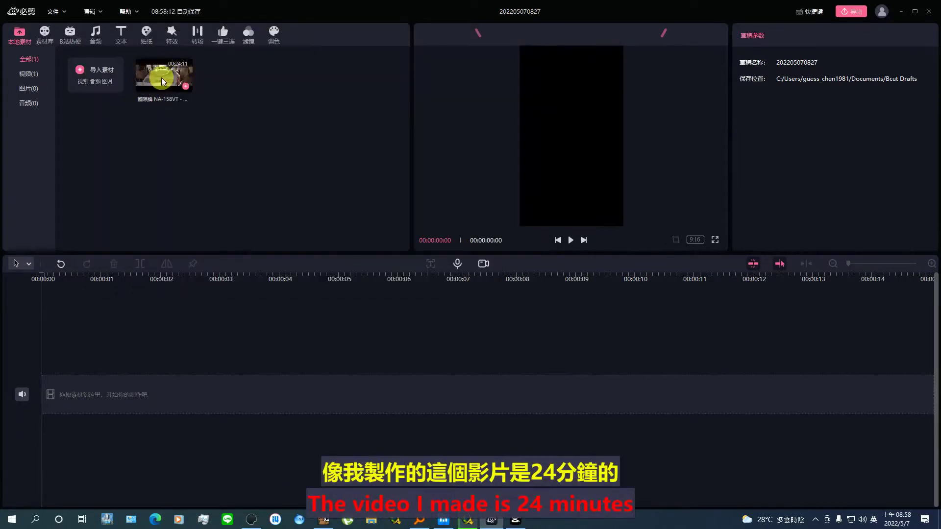
left_click_drag(159, 84, 103, 390)
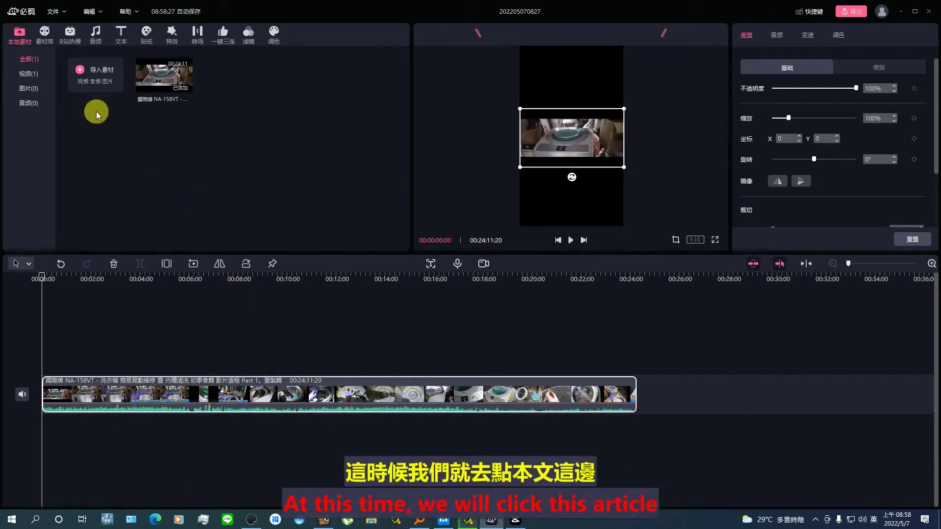
Try to run automatic subtitle recognition on the timeline clip and close 必剪
left_click(120, 42)
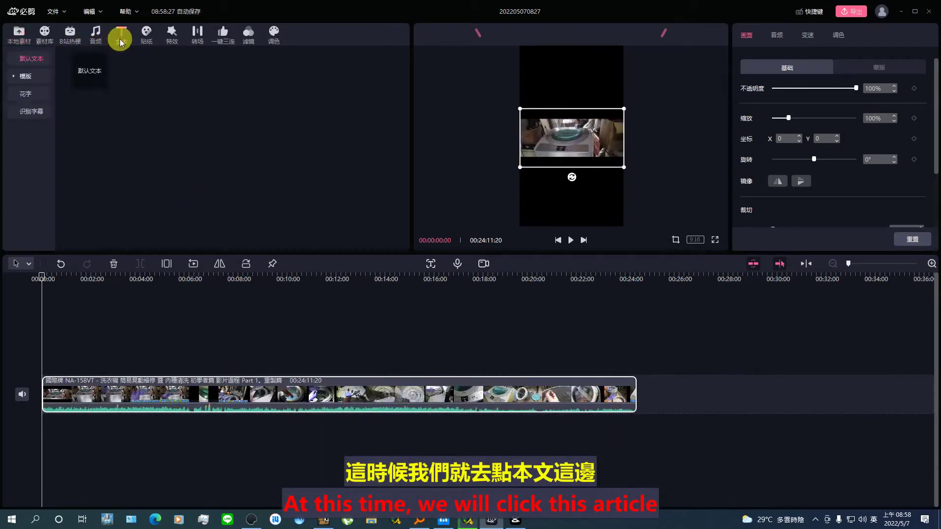
left_click(28, 114)
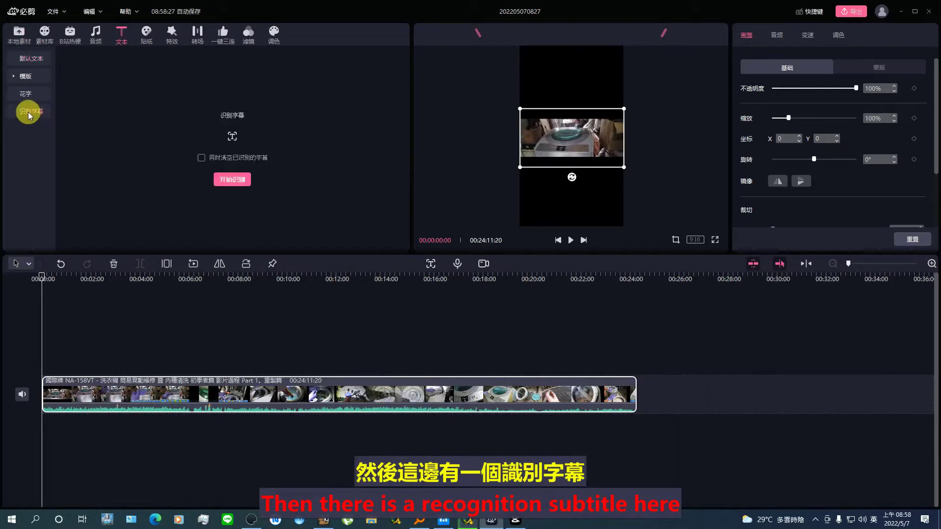
left_click(221, 180)
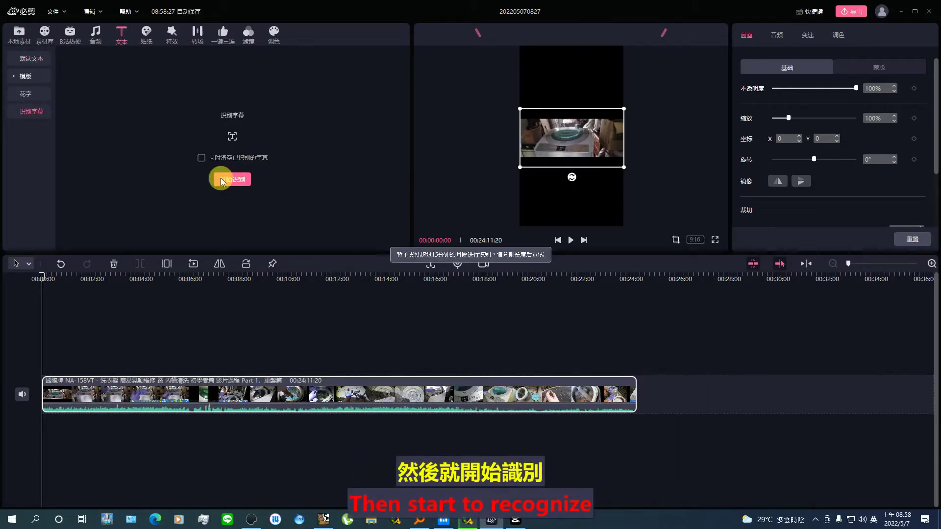
left_click(224, 179)
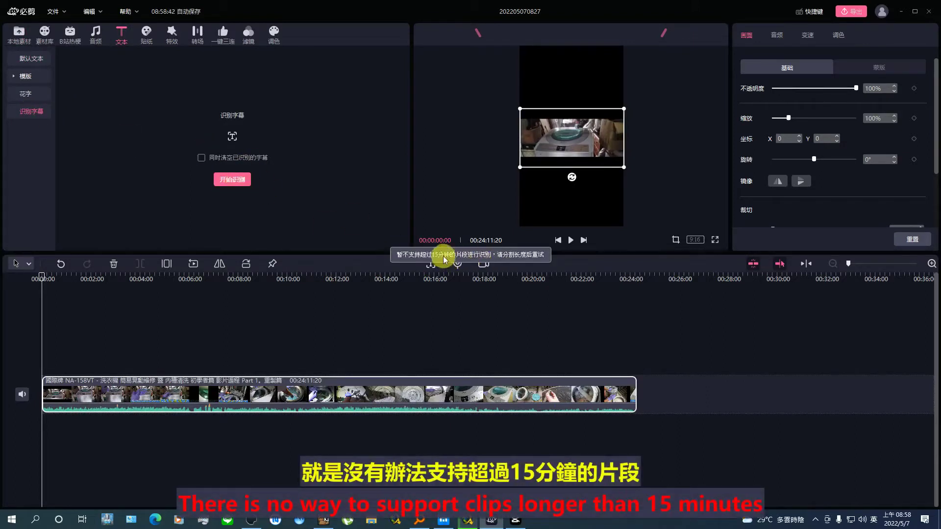
left_click(225, 181)
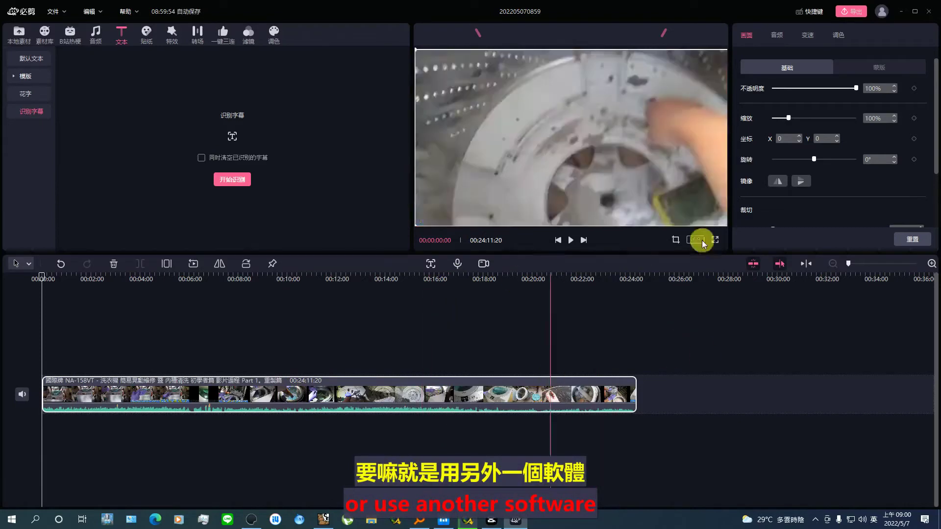
left_click(928, 11)
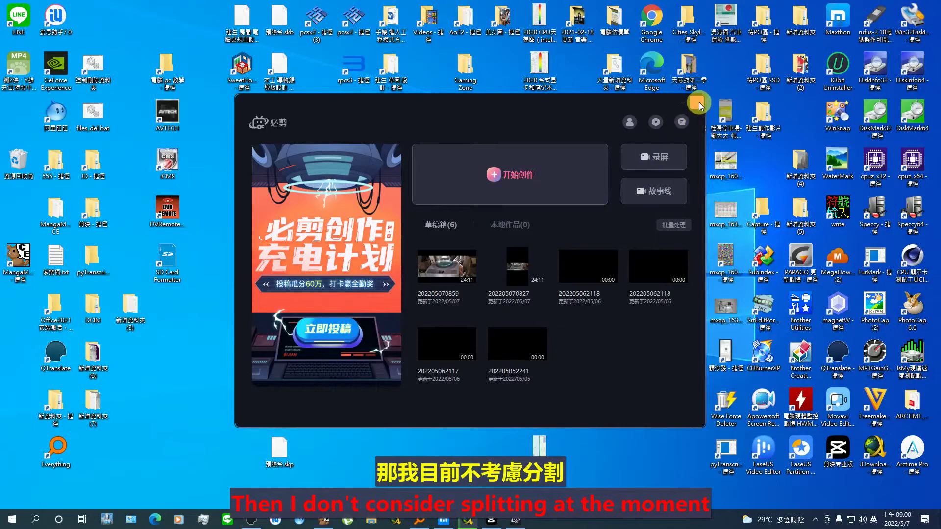
left_click(698, 103)
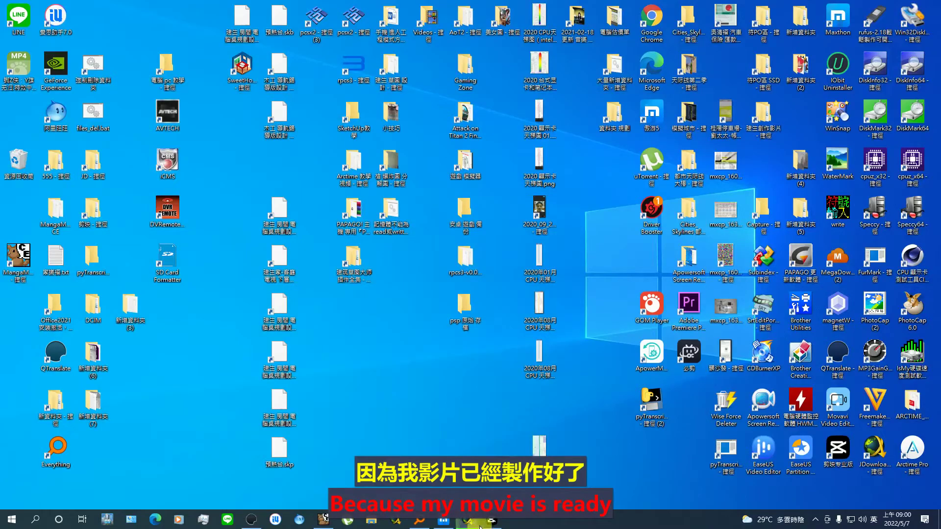
Switch to 剪映, add the imported washing machine video to the timeline, generate its subtitles with 识别字幕 and close the project
left_click(491, 520)
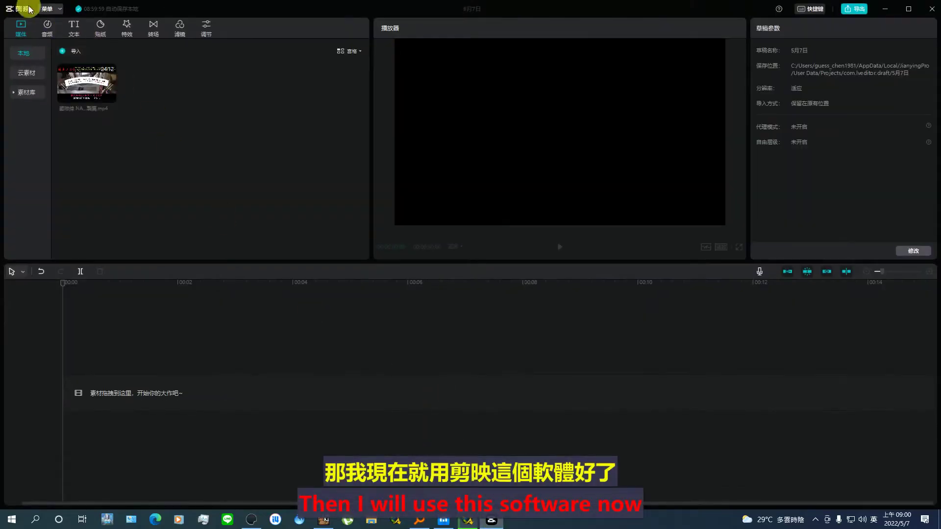
left_click_drag(103, 97, 74, 395)
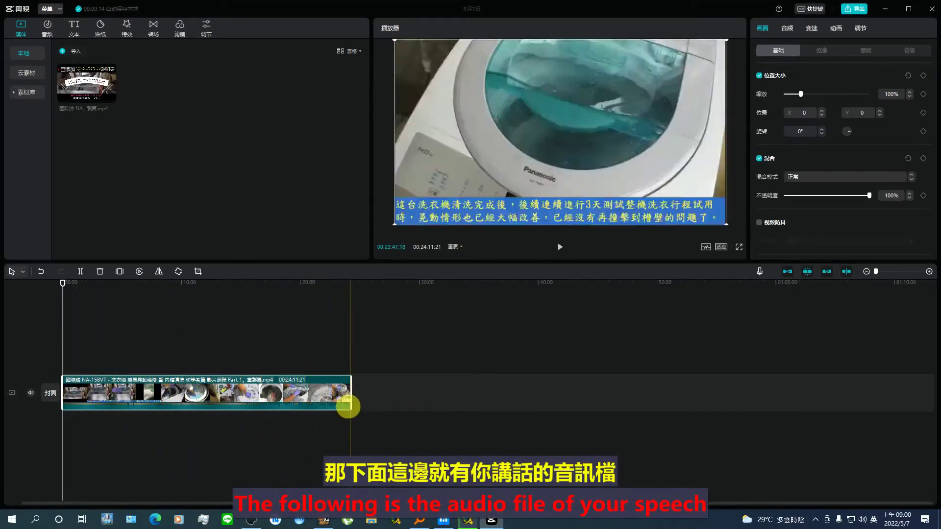
left_click(74, 29)
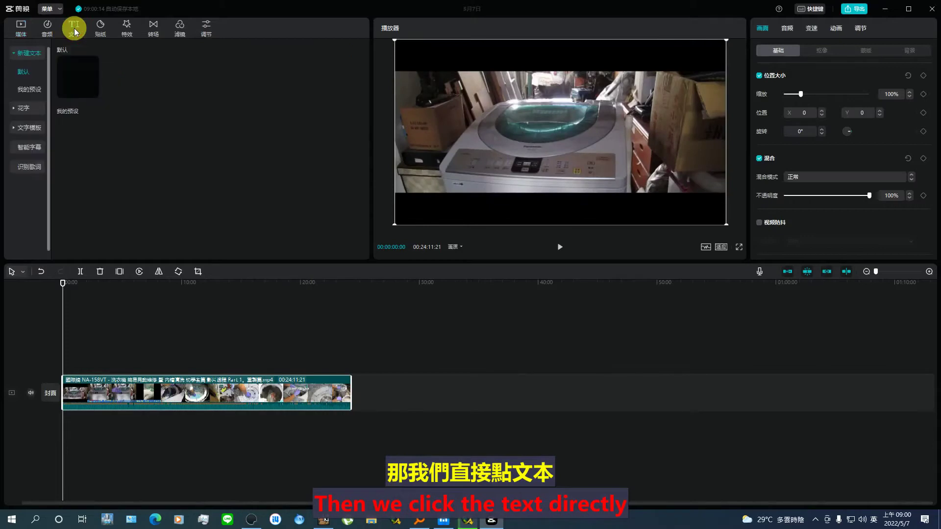
left_click(30, 146)
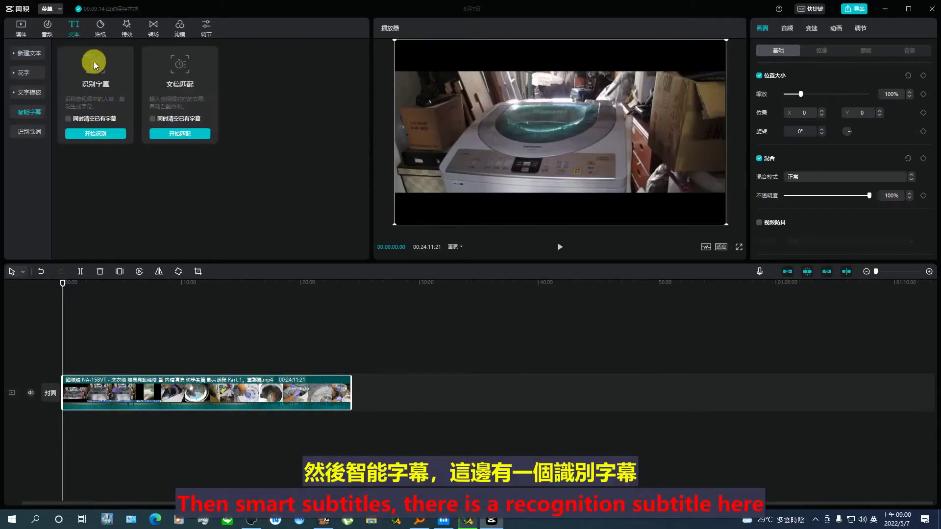
left_click(95, 135)
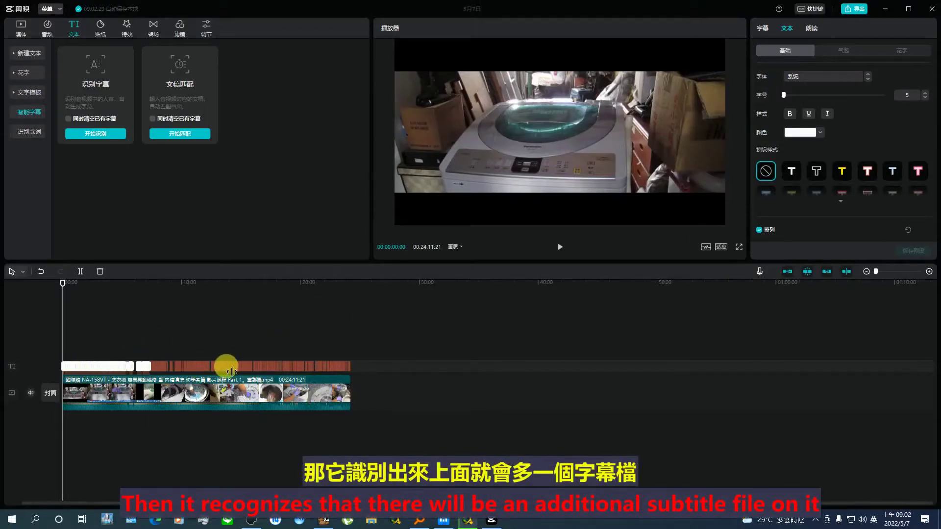
left_click(930, 10)
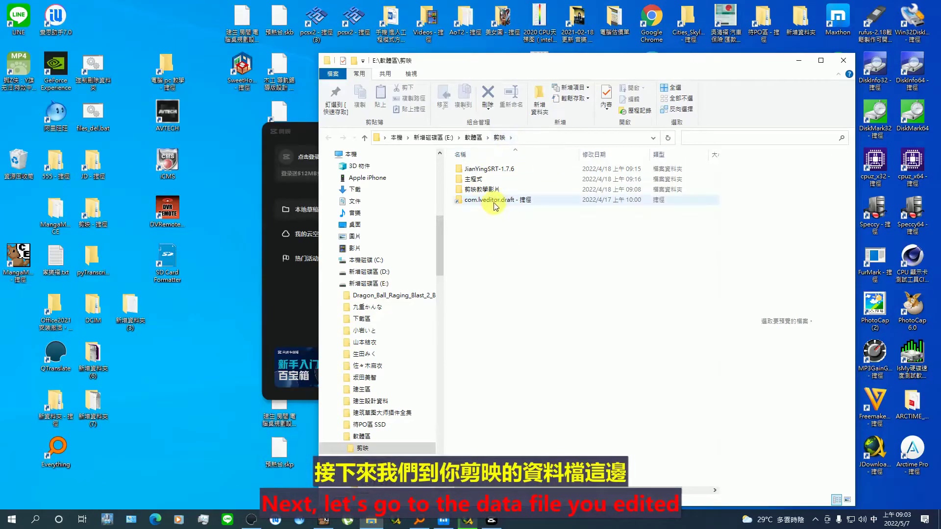
Locate the 5月7日 project folder through the com.lveditor.draft shortcut in File Explorer
mouse_move(501, 202)
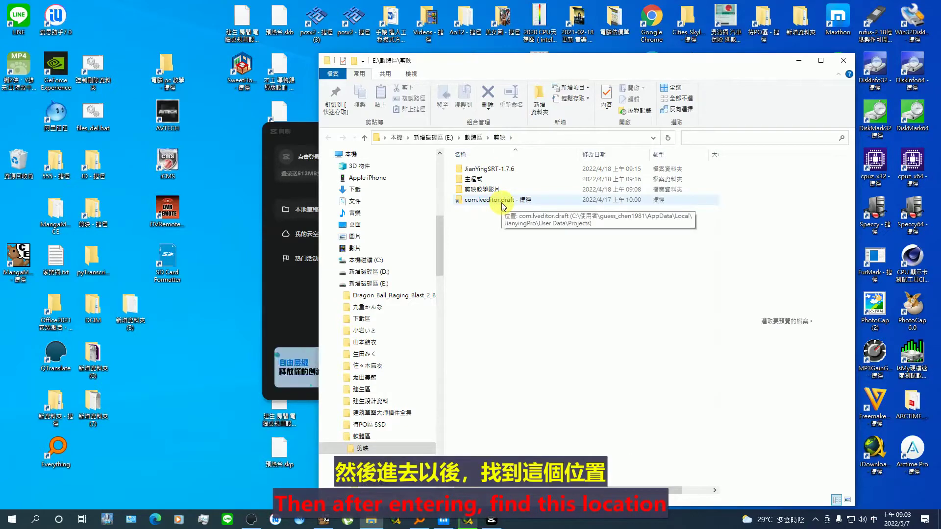
left_click(510, 205)
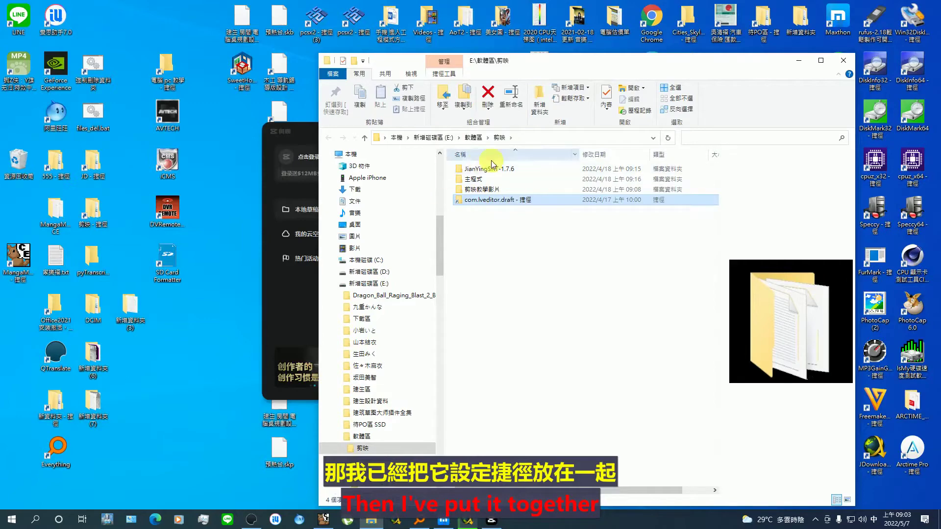
double_click(498, 201)
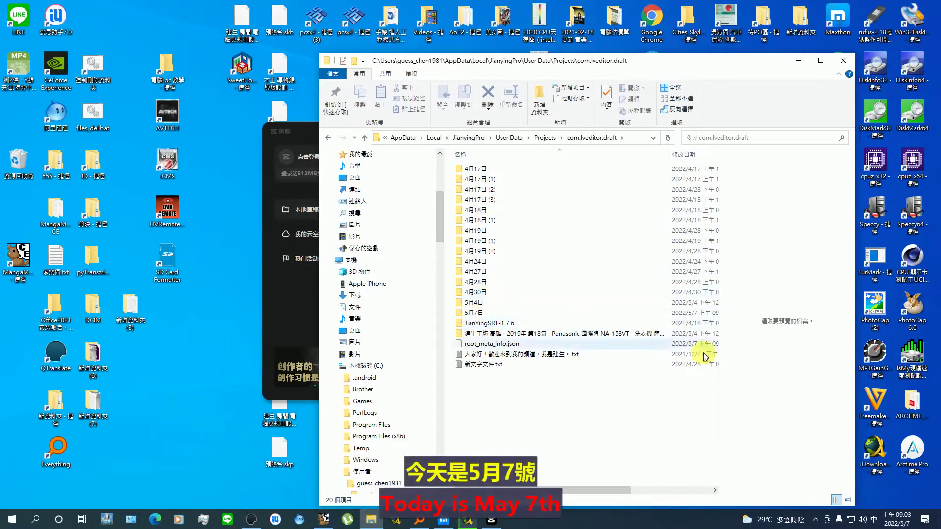
left_click(476, 317)
double_click(476, 316)
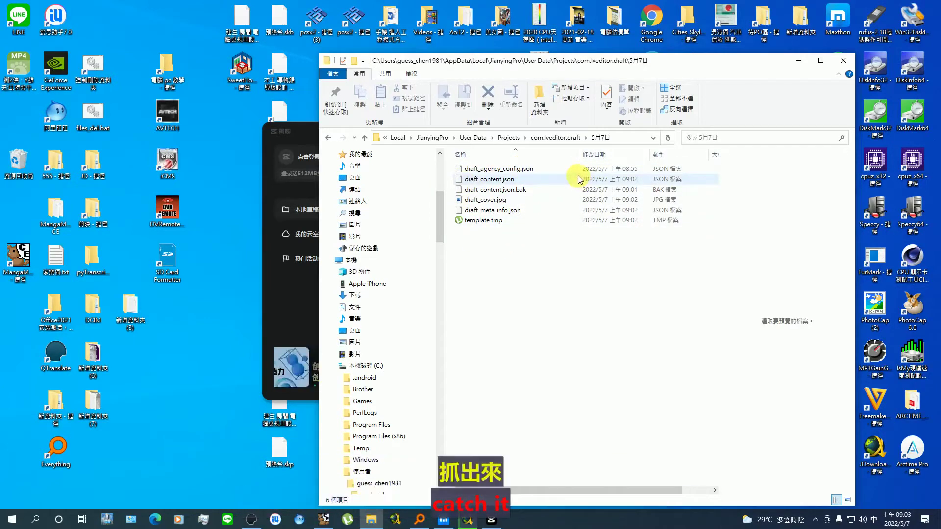
Launch JianYingSRT.exe from the JianYingSRT-1.7.6\1.7.6 folder inside E:\軟體區\剪映
left_click(556, 137)
double_click(93, 205)
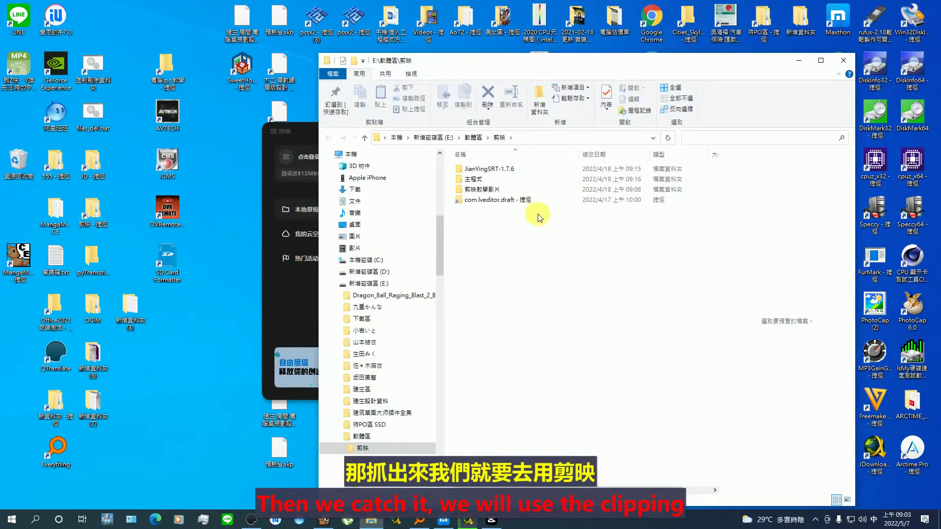
double_click(492, 170)
double_click(473, 168)
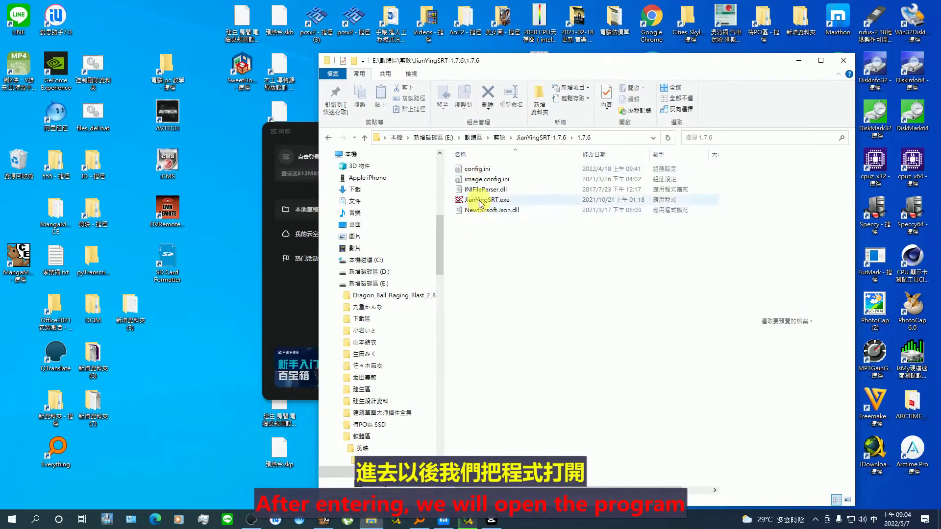
double_click(479, 201)
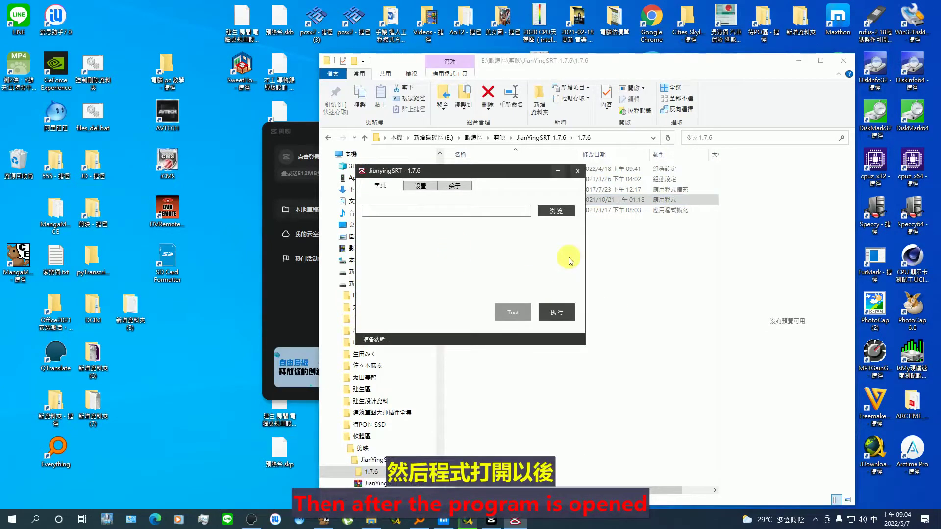
Review the general settings of JianyingSRT and save them
left_click(421, 185)
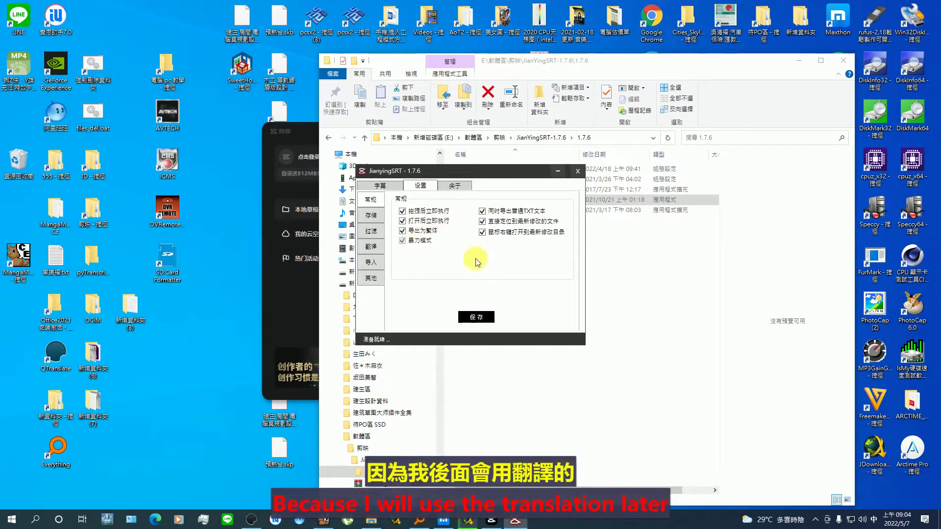
left_click(475, 317)
left_click(380, 186)
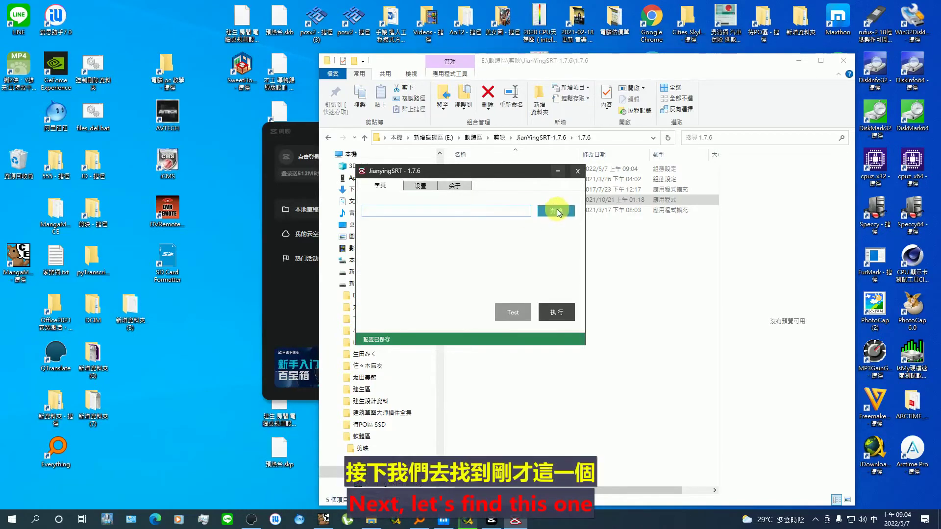
Extract the subtitles from draft_content.json in the 5月7日 folder and save them there as 2022-05-07-090455.srt
left_click(557, 211)
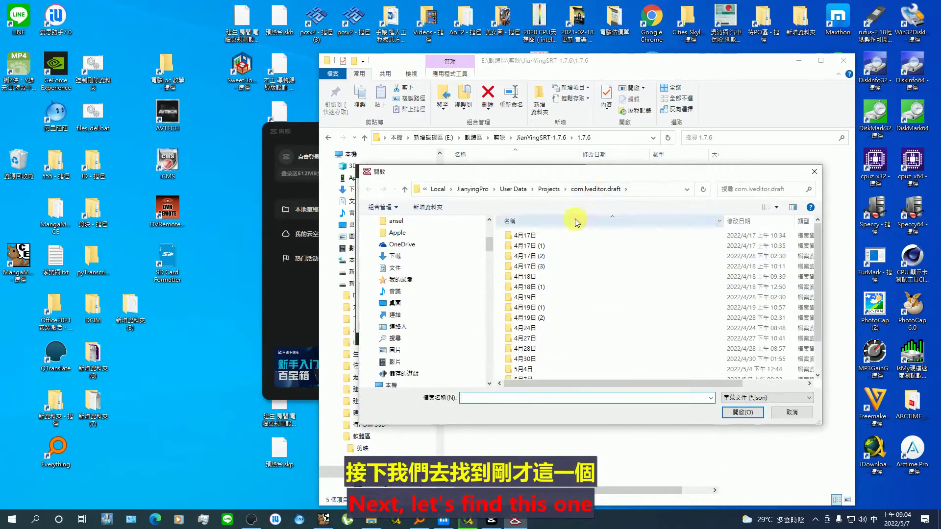
scroll(569, 310, "down", 2)
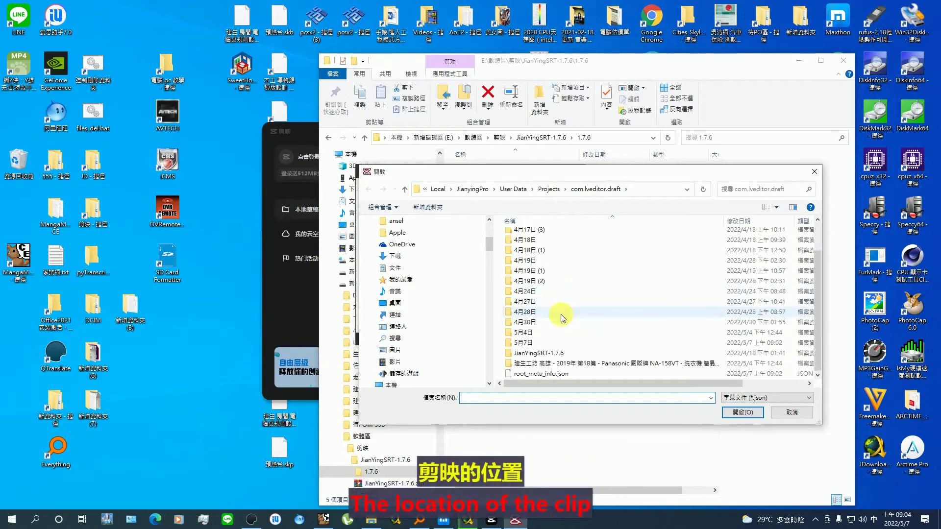
double_click(529, 343)
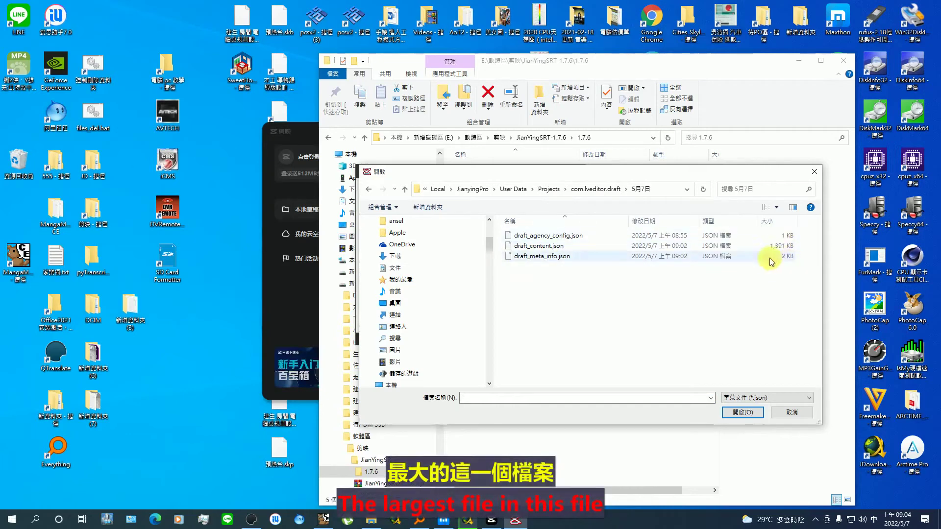
double_click(540, 248)
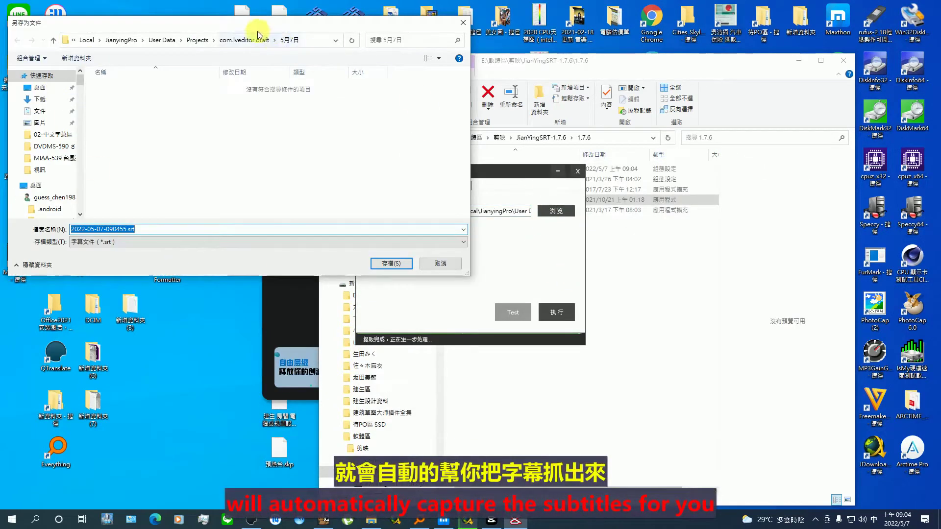
left_click_drag(257, 31, 329, 90)
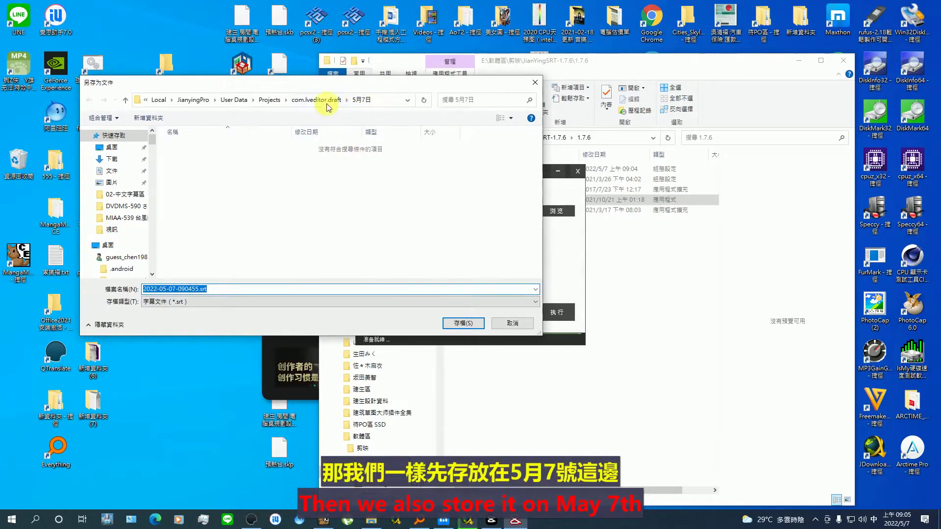
left_click(465, 323)
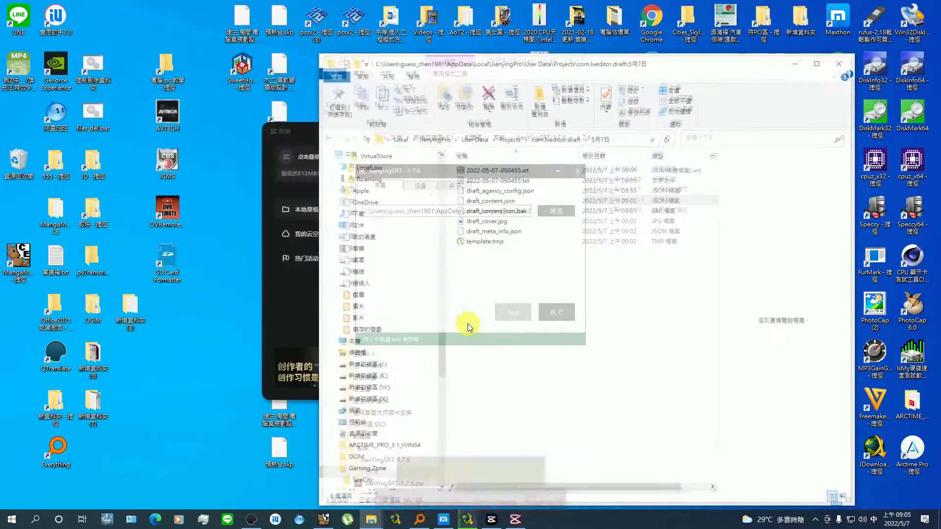
Open the exported 2022-05-07-090455.srt file in Notepad
left_click(483, 170)
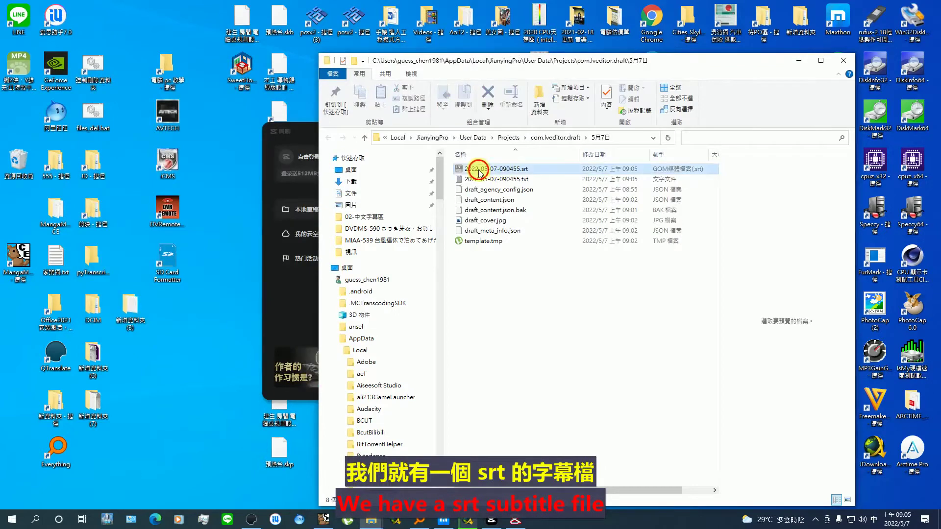
right_click(509, 170)
mouse_move(607, 241)
left_click(689, 268)
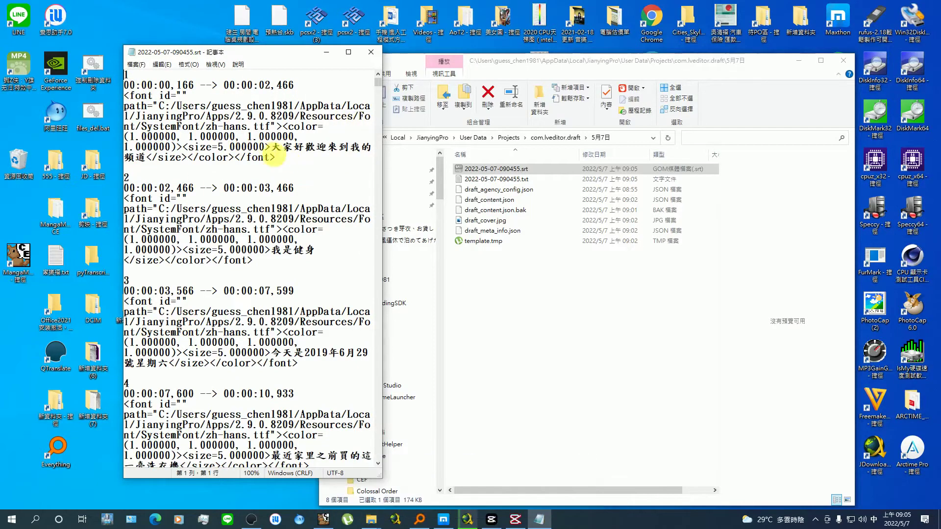
Review the recognized subtitle text in 2022-05-07-090455.srt for words that need correcting, and close the file
left_click_drag(271, 147, 341, 149)
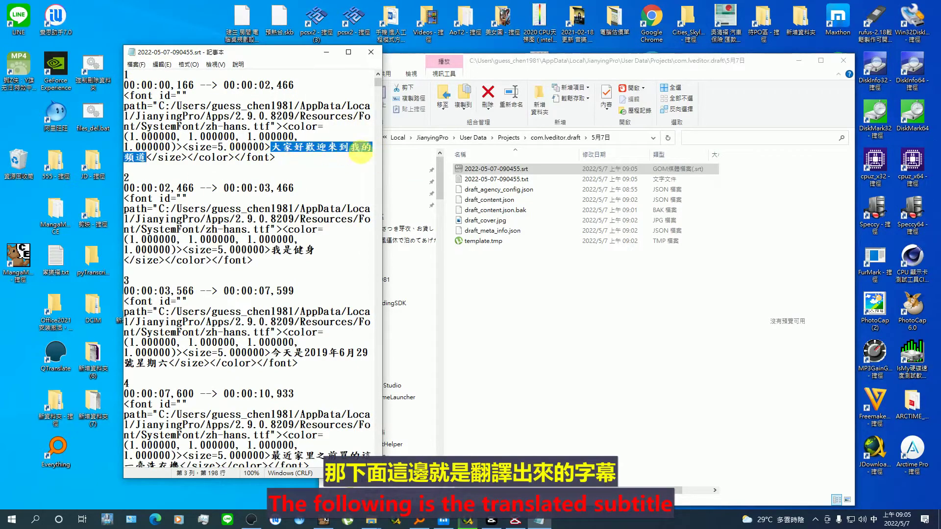
left_click_drag(271, 250, 307, 251)
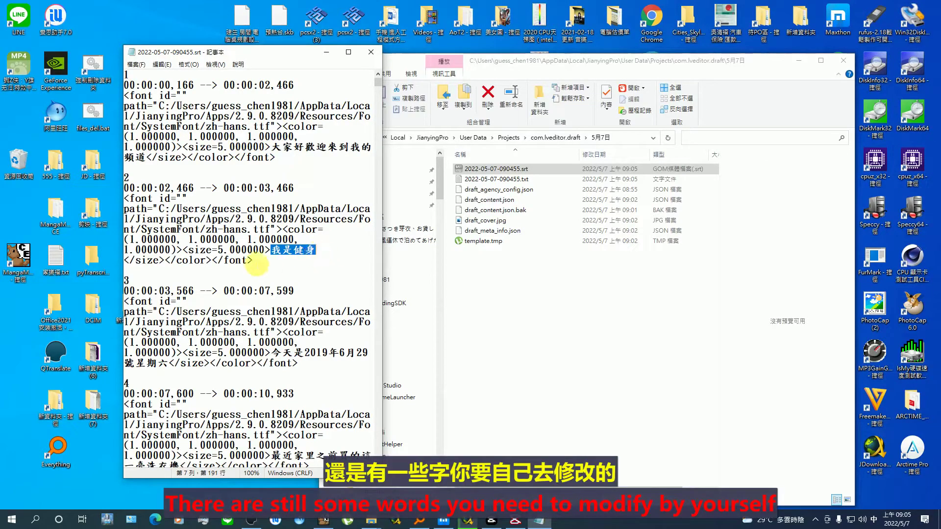
scroll(281, 272, "down", 4)
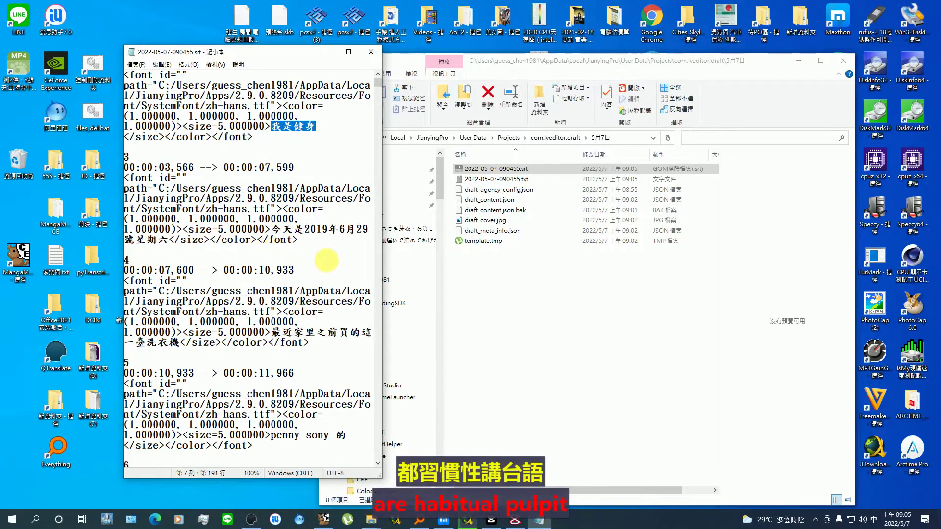
scroll(286, 382, "down", 8)
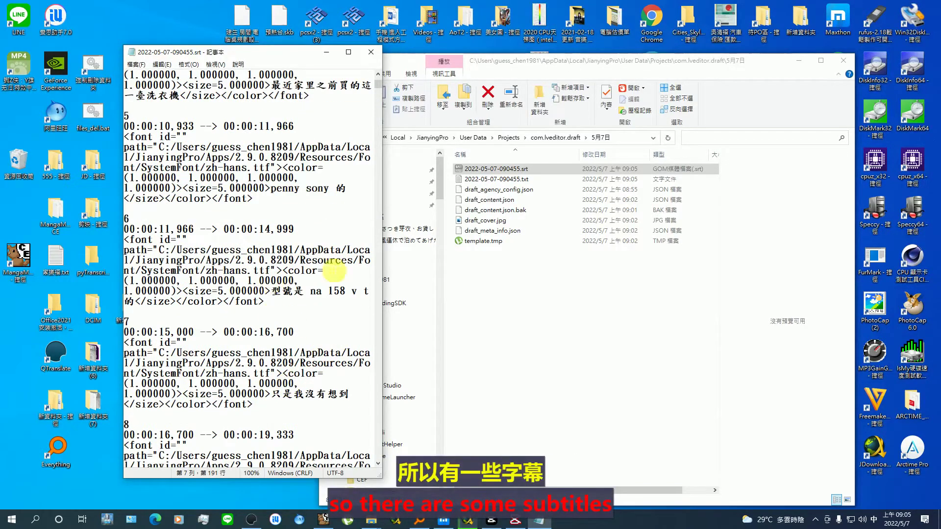
scroll(262, 414, "down", 4)
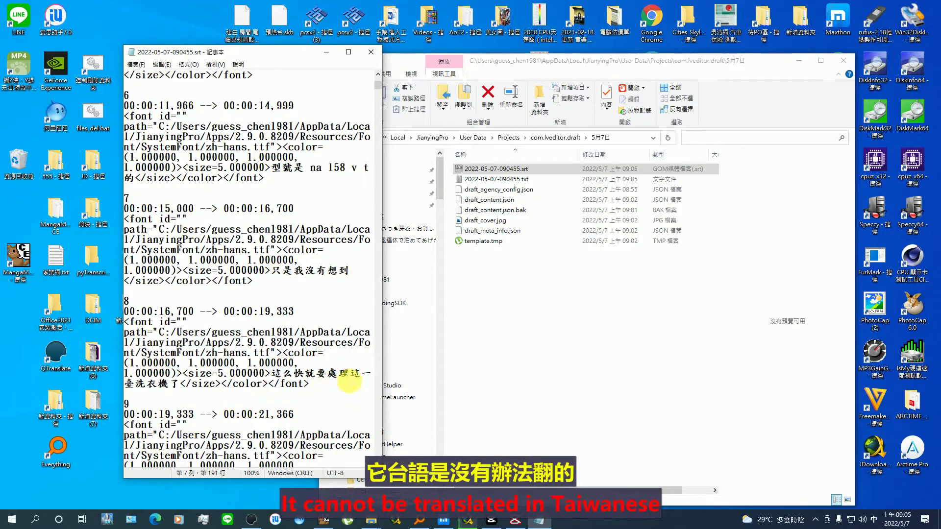
scroll(349, 382, "down", 12)
scroll(316, 383, "down", 20)
key("alt+F4")
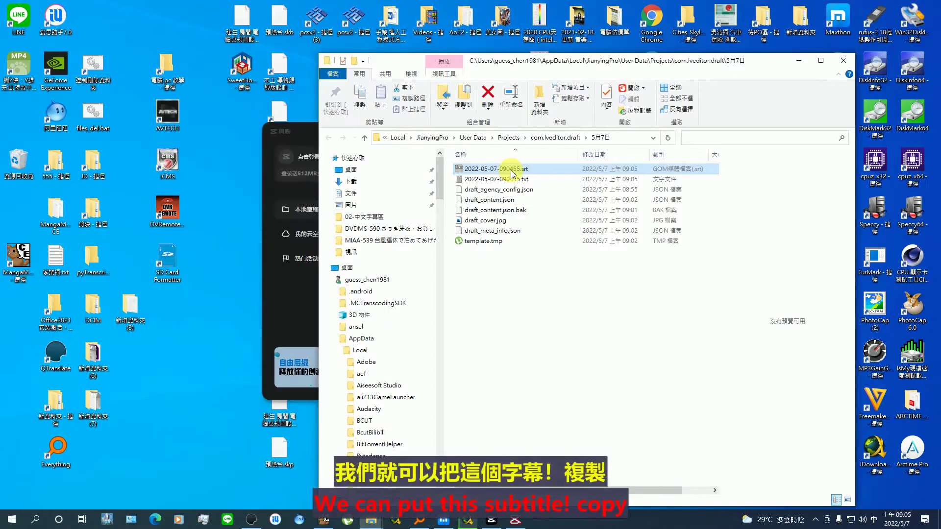
Copy 2022-05-07-090455.srt and open the 建生工坊 高雄 - 2019年 第18篇 Panasonic NA-158VT folder inside com.lveditor.draft
right_click(512, 174)
left_click(538, 350)
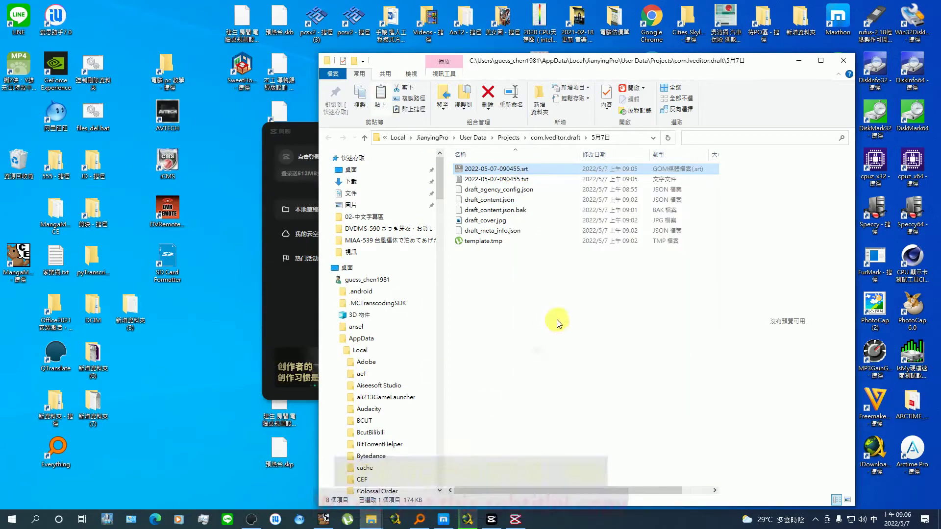
left_click(546, 138)
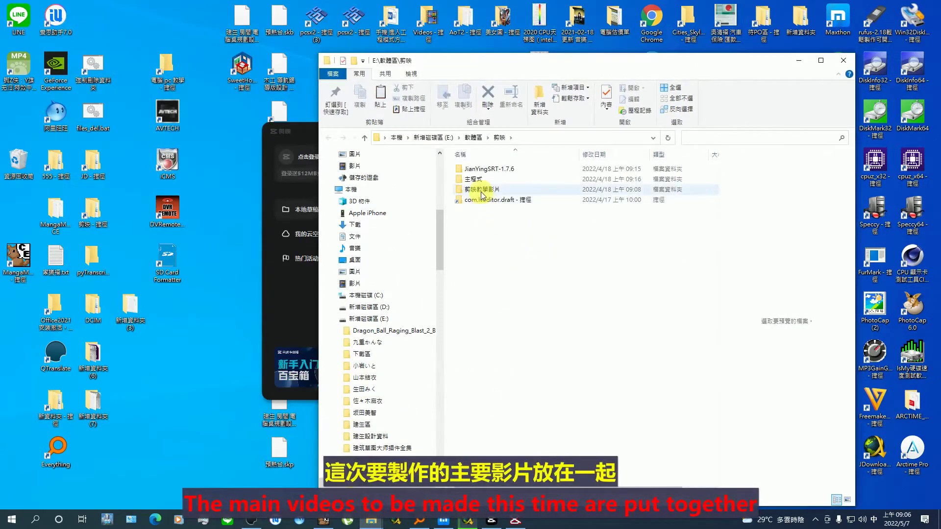
double_click(484, 199)
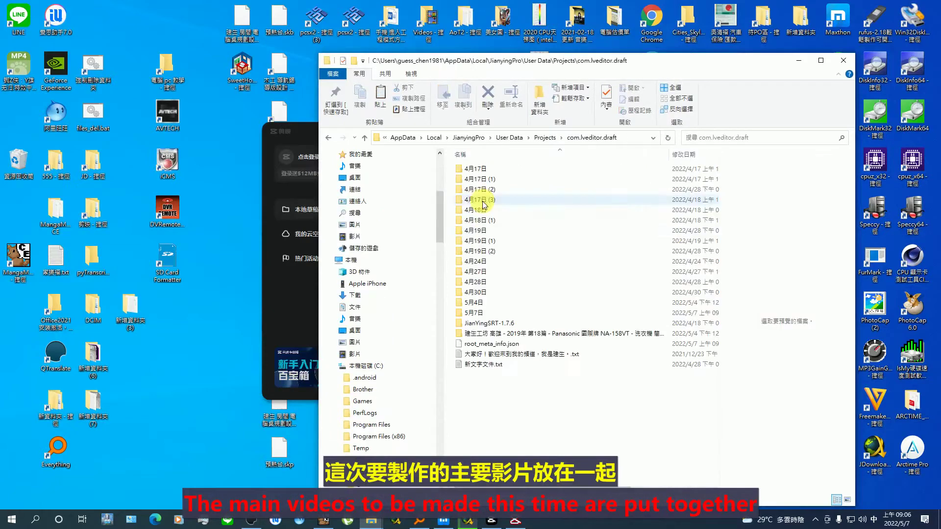
left_click(524, 335)
double_click(525, 334)
right_click(584, 277)
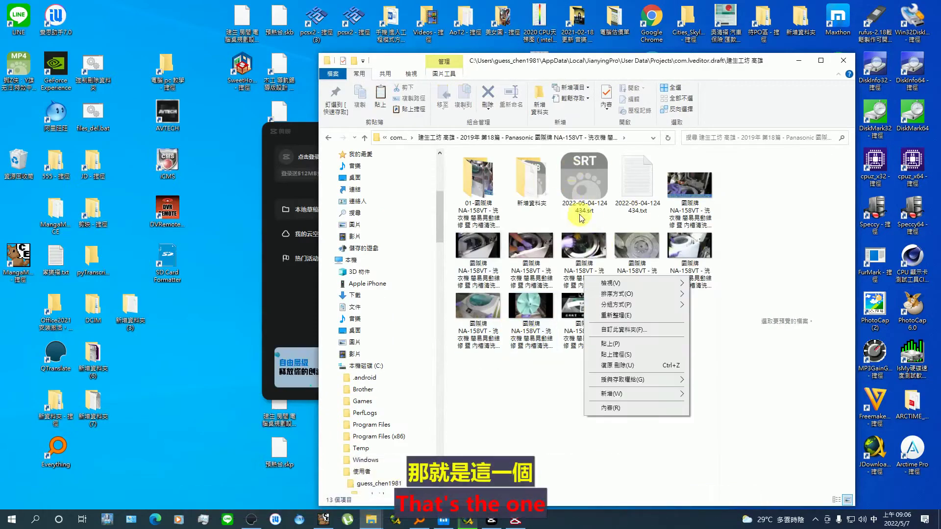
left_click(565, 185)
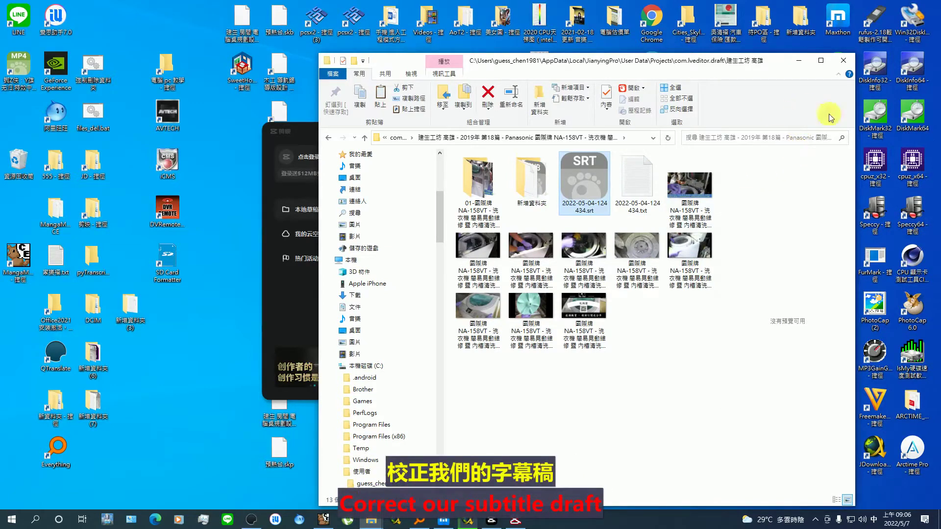
Clear away the folder windows and JianyingSRT, and launch Arctime Pro
left_click(799, 61)
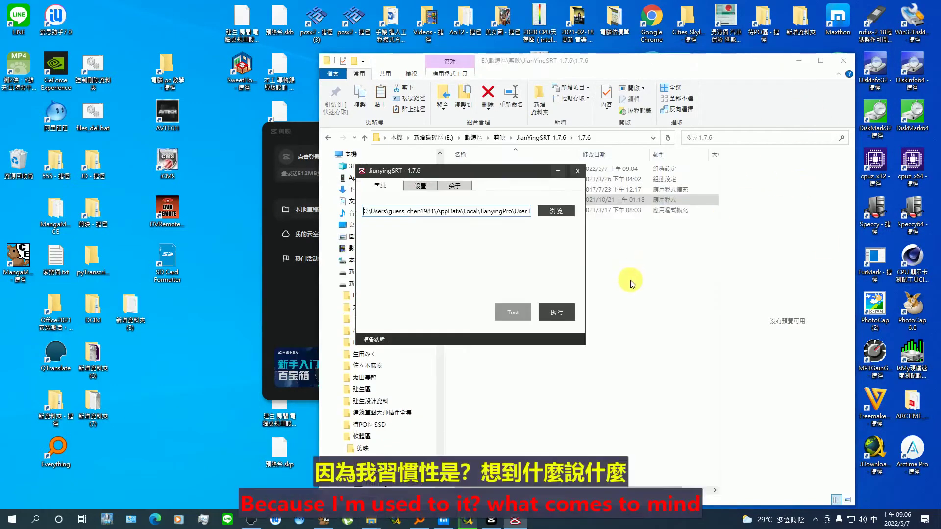
left_click(578, 172)
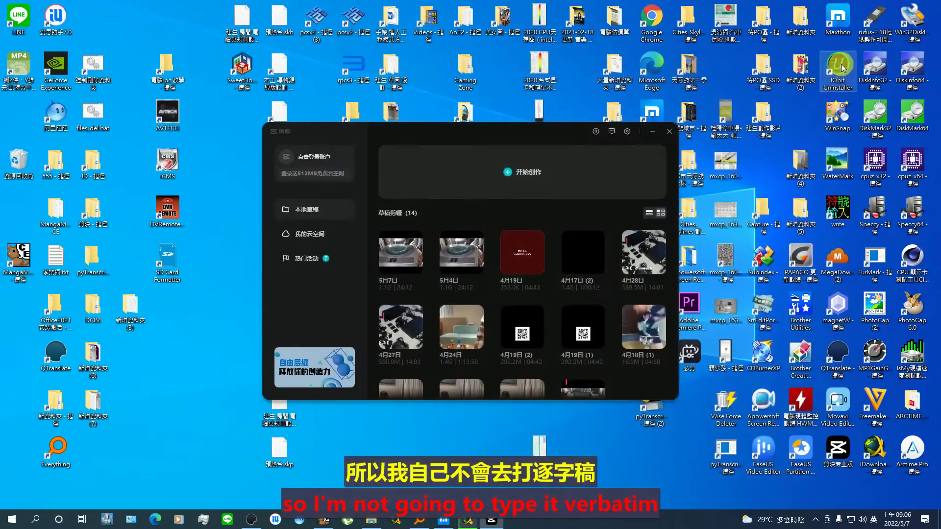
left_click(844, 60)
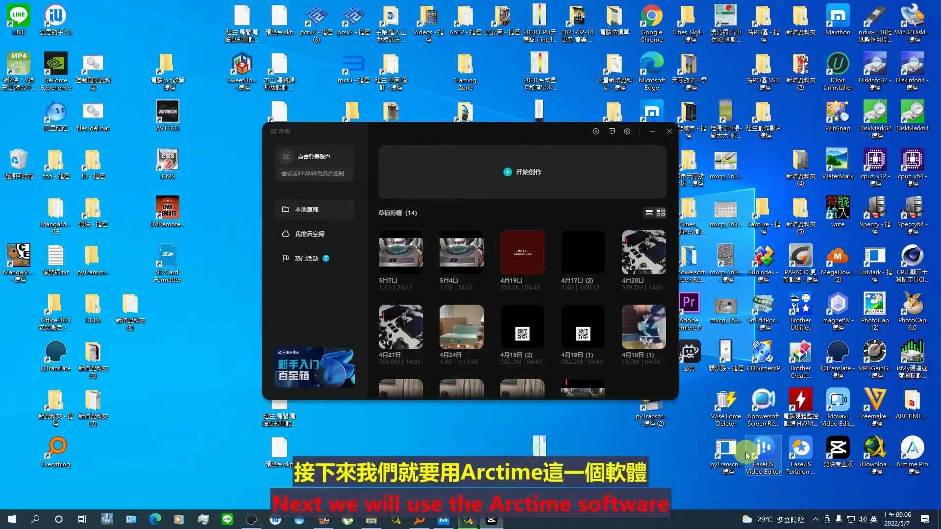
double_click(917, 453)
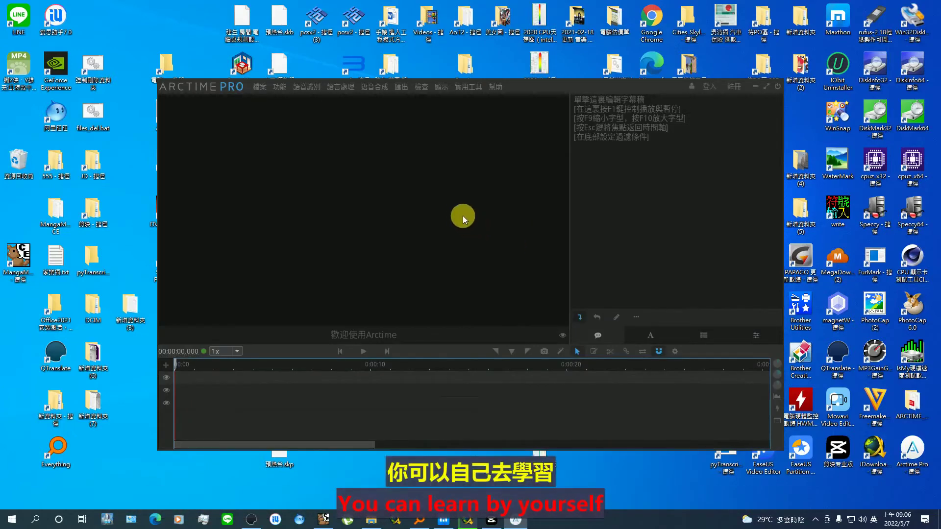
Import the NA-158VT washing machine video from the 新增資料夾 subfolder of the project folder
left_click(261, 87)
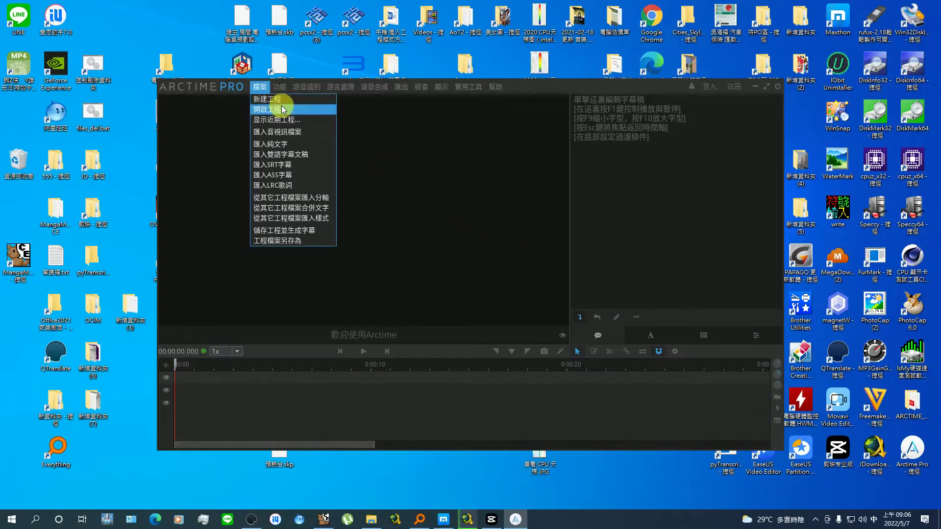
left_click(284, 133)
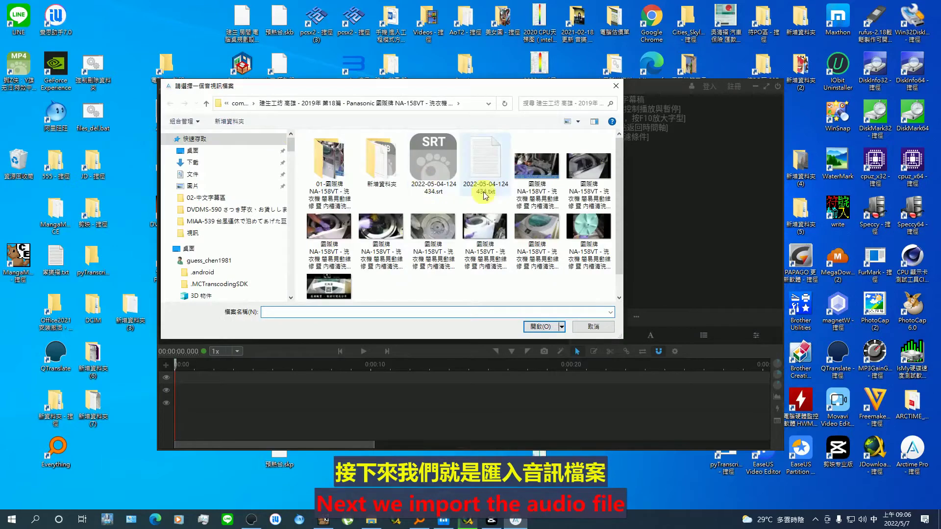
double_click(381, 161)
double_click(453, 164)
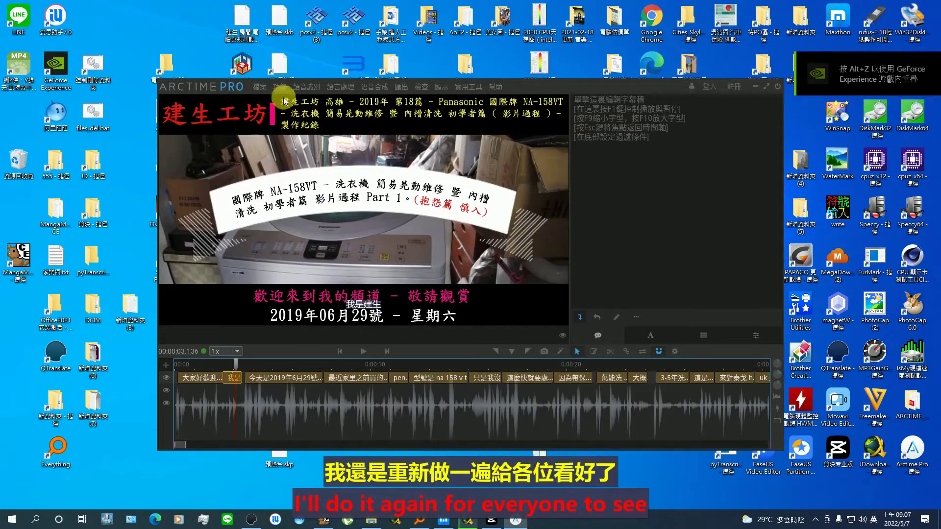
left_click(260, 87)
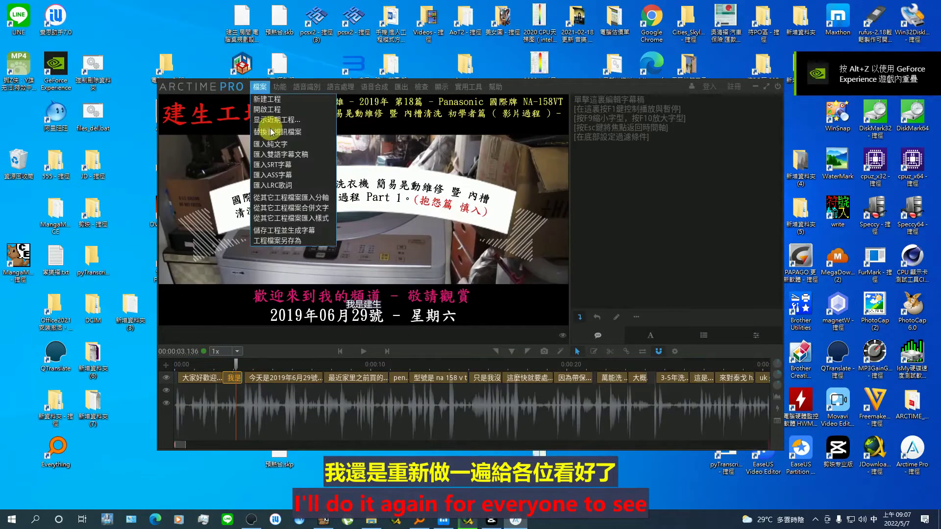
left_click(272, 164)
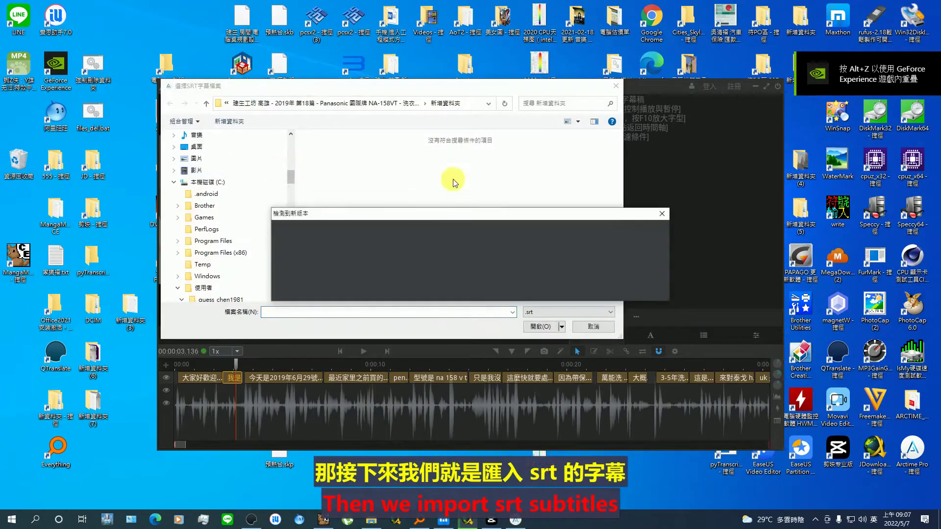
left_click(398, 106)
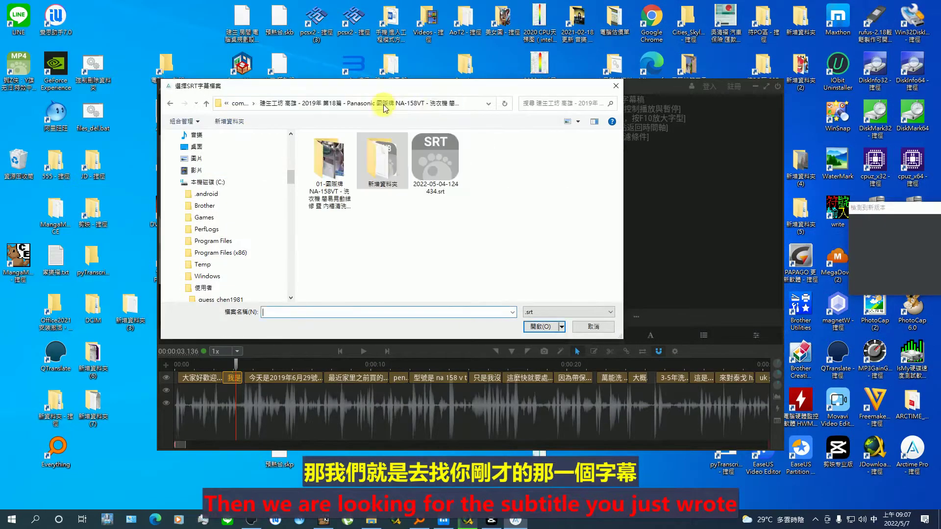
left_click(441, 177)
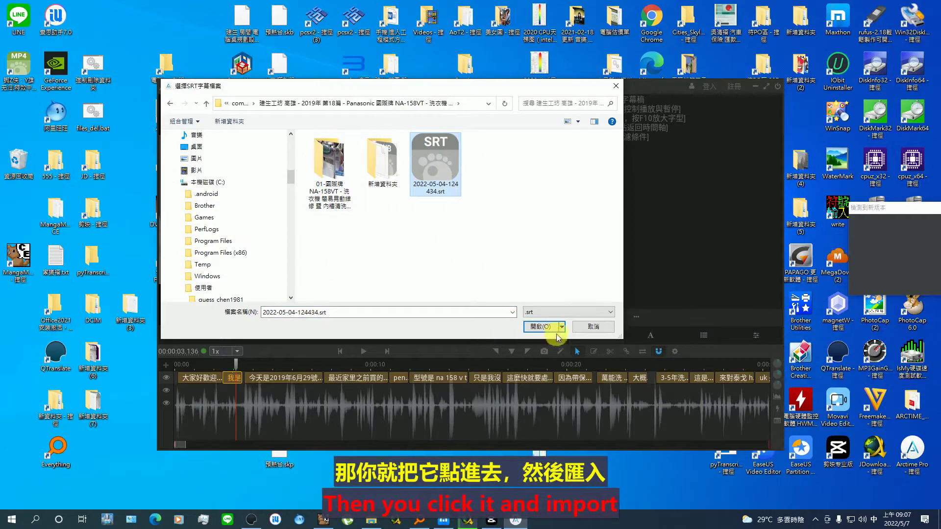
left_click(600, 329)
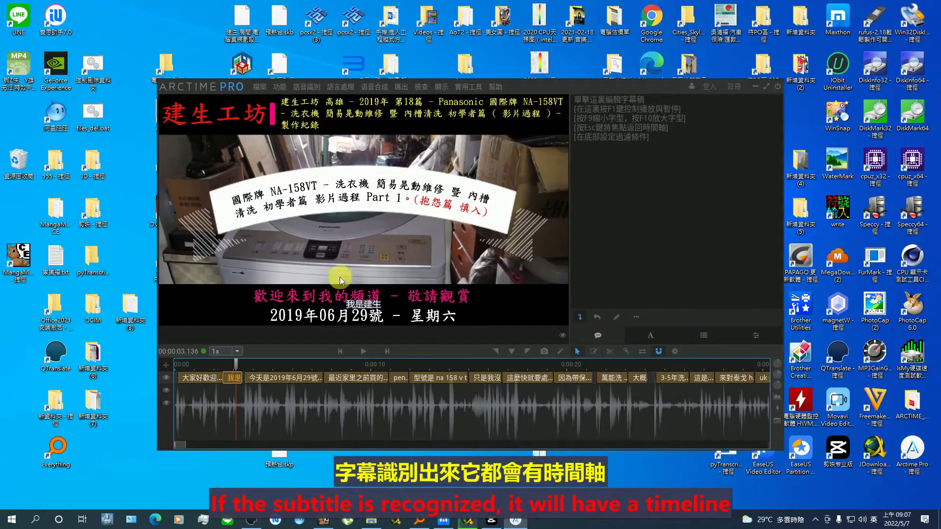
Play the opening of the video and check the first subtitle blocks against the speech
left_click(364, 351)
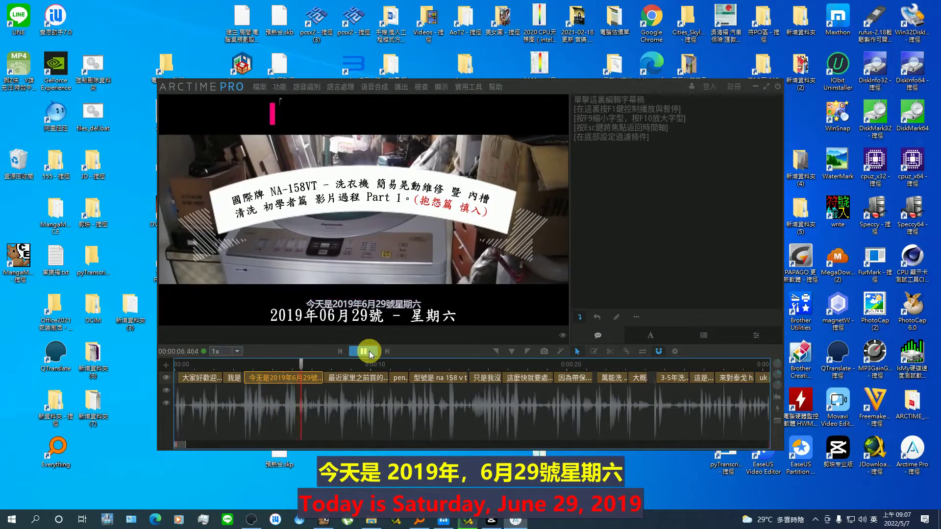
left_click(487, 378)
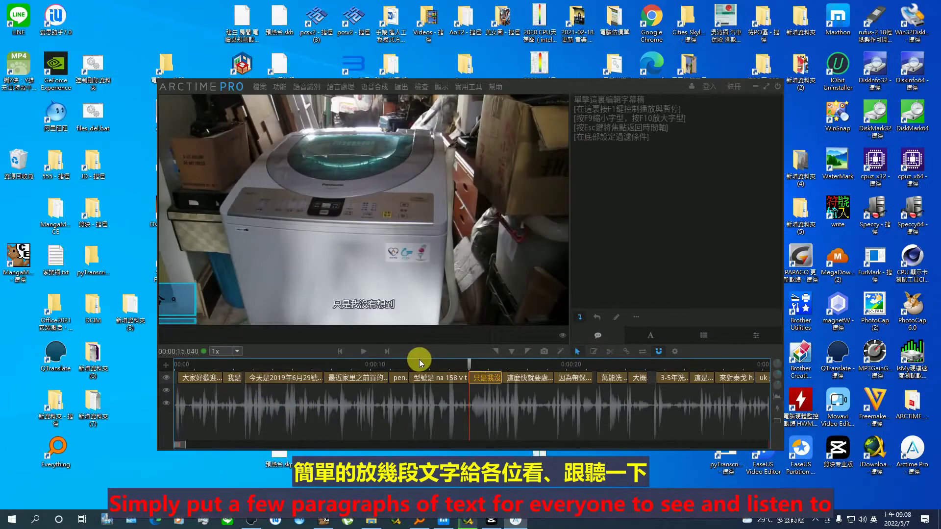
left_click(260, 373)
left_click(196, 371)
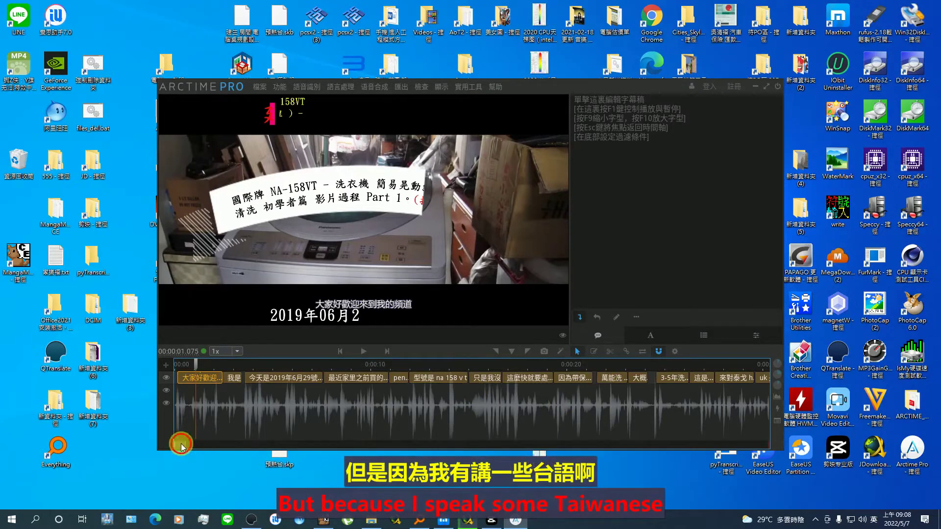
Play the section around 00:03:16 to check how the Taiwanese speech was recognized in the subtitles
left_click_drag(187, 443, 257, 443)
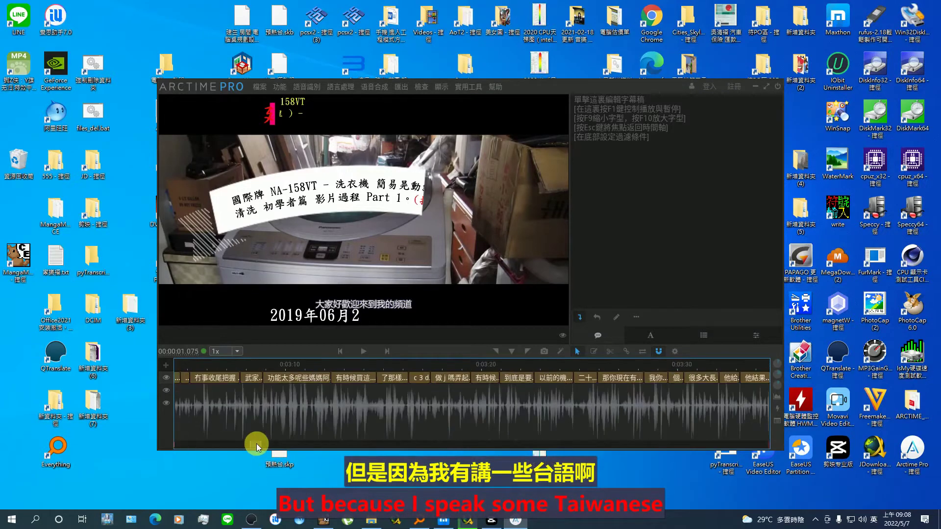
left_click(419, 366)
left_click(361, 351)
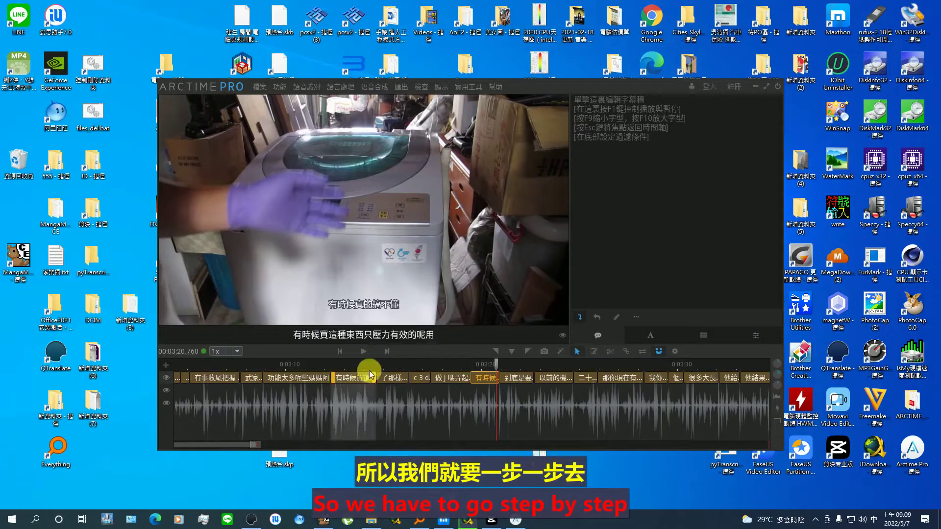
left_click(420, 379)
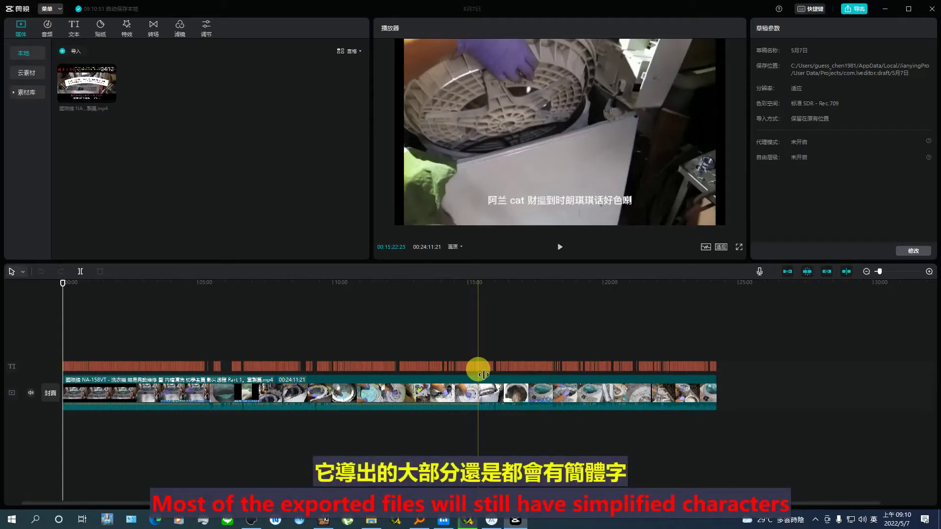
In the 5月7日 project in 剪映, set the subtitle font to 现代繁体 and close the project
left_click(543, 359)
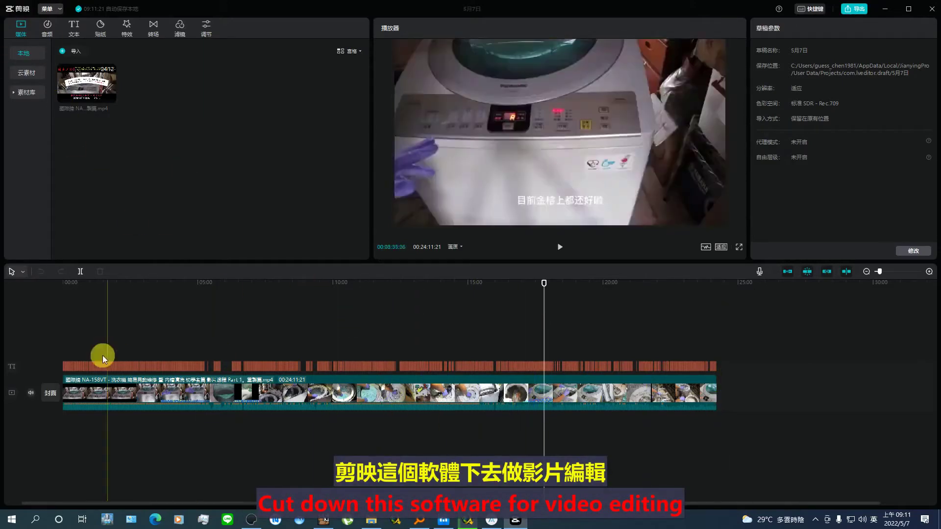
left_click(518, 367)
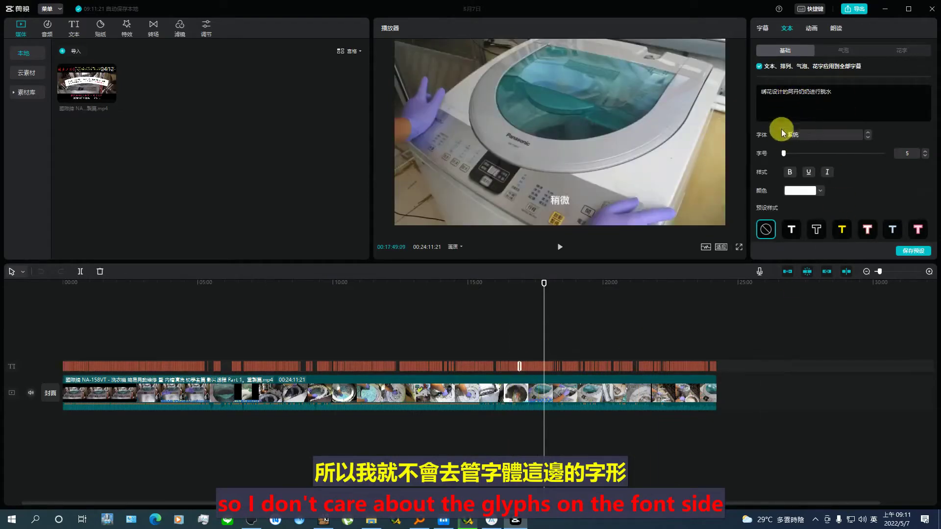
left_click(816, 135)
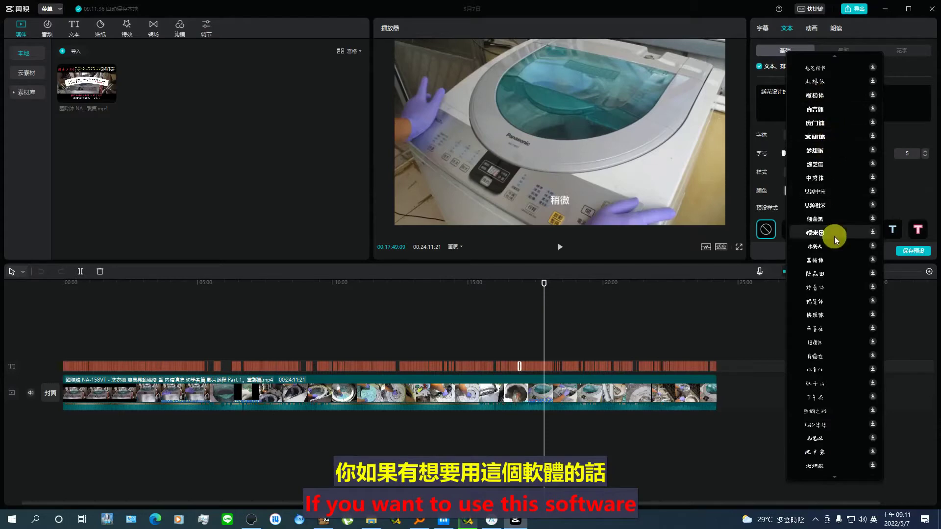
scroll(815, 307, "down", 10)
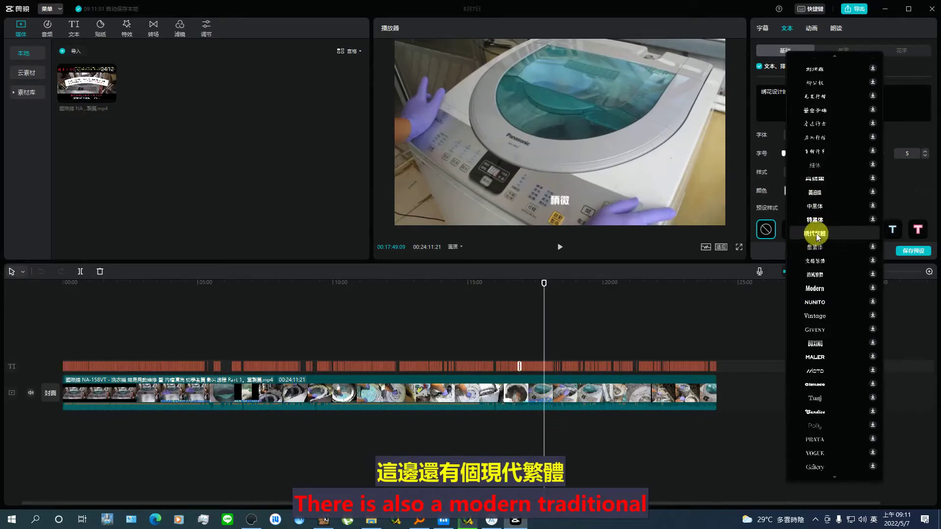
left_click(815, 235)
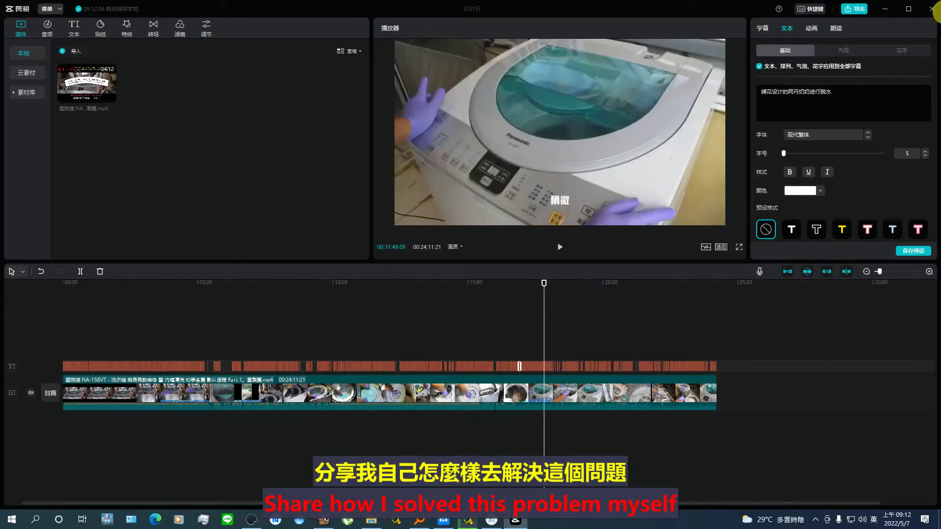
left_click(930, 10)
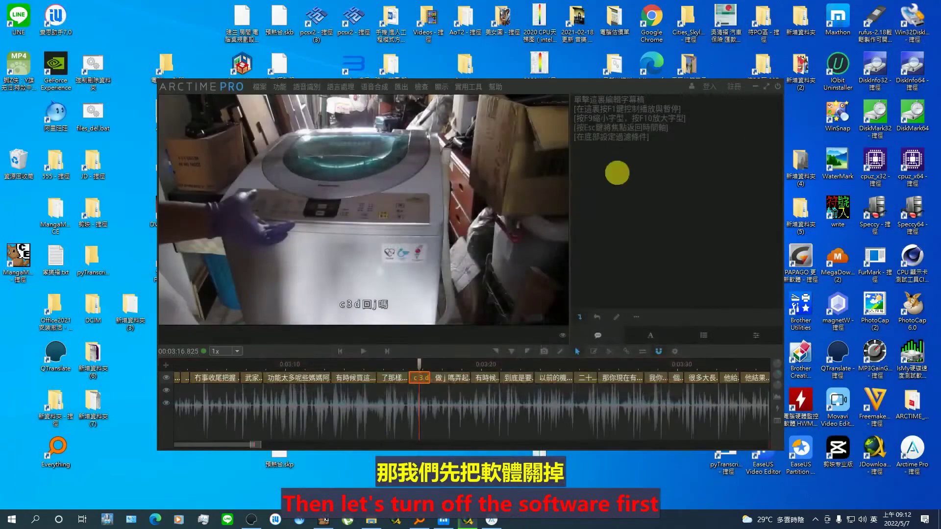
Open 2022-05-04-124434.srt from the washing machine project folder in Notepad
left_click(369, 521)
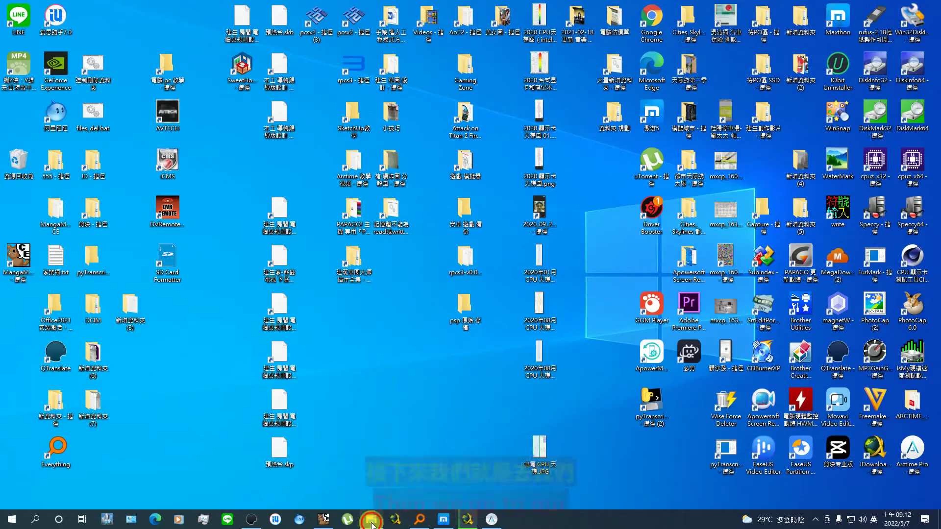
right_click(586, 173)
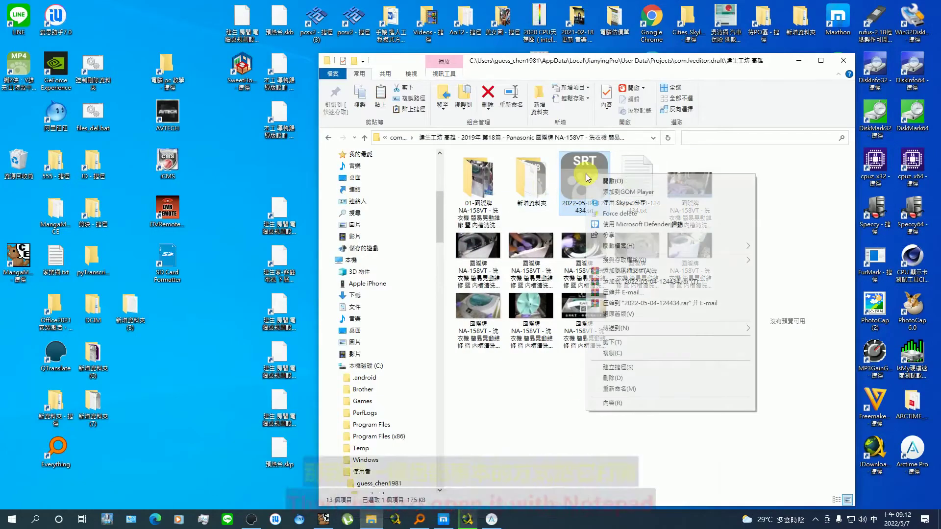
mouse_move(660, 245)
left_click(785, 267)
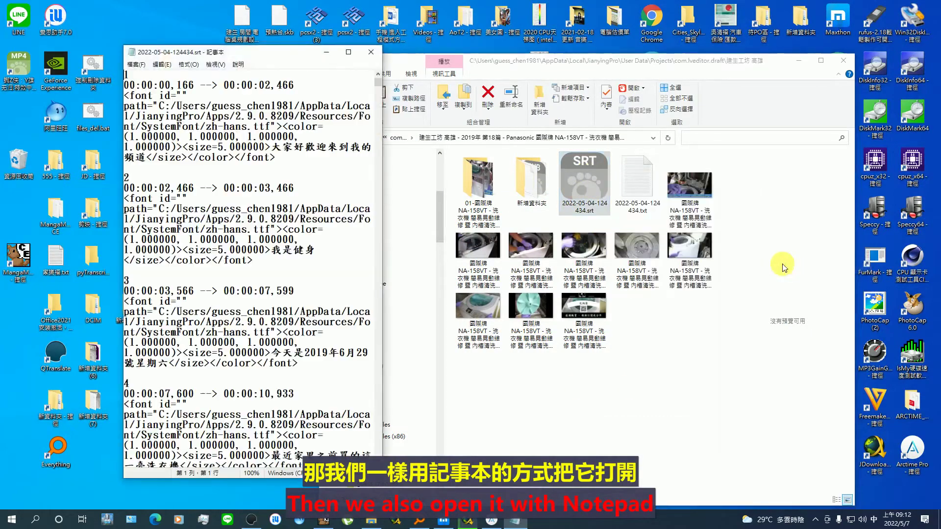
Copy the entire text of the subtitle file
right_click(335, 175)
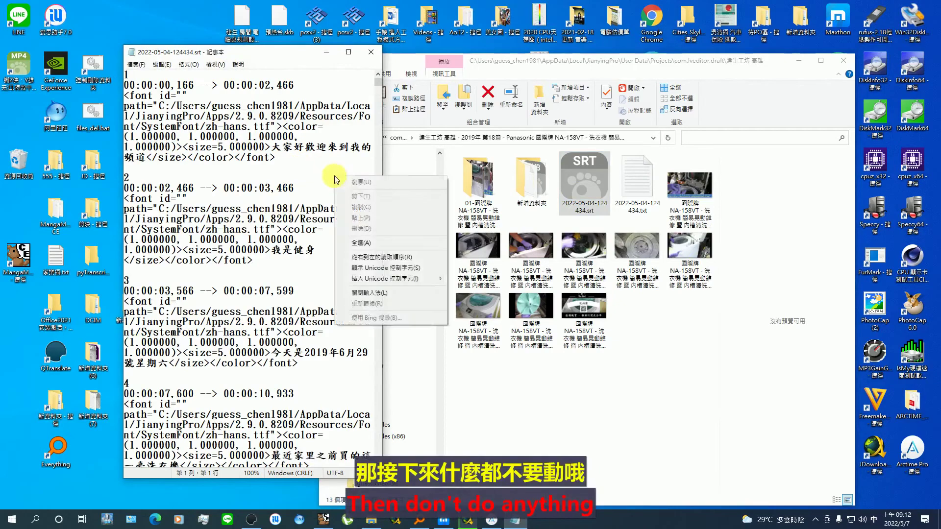
left_click(357, 243)
right_click(236, 151)
left_click(259, 180)
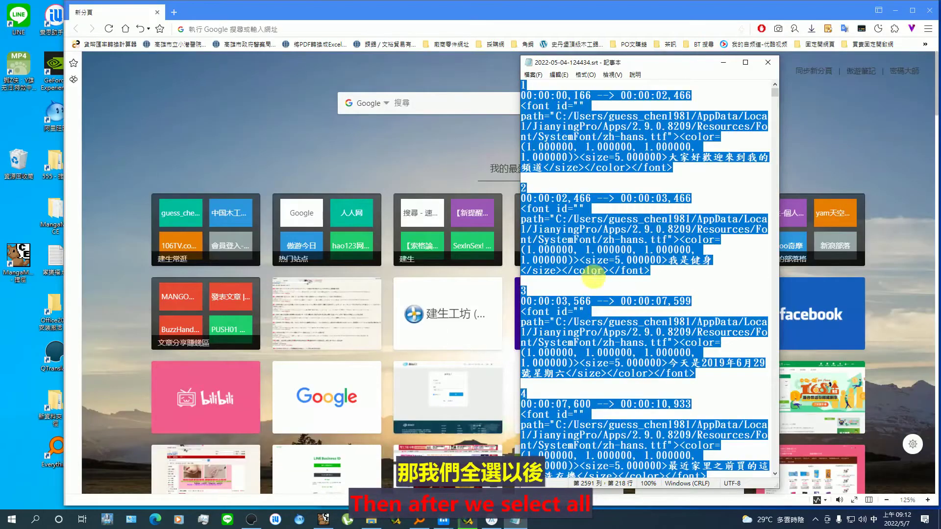
Paste the copied subtitle text into Google Translate in the browser and set the target language to 中文 (繁體)
left_click(388, 149)
scroll(393, 128, "down", 15)
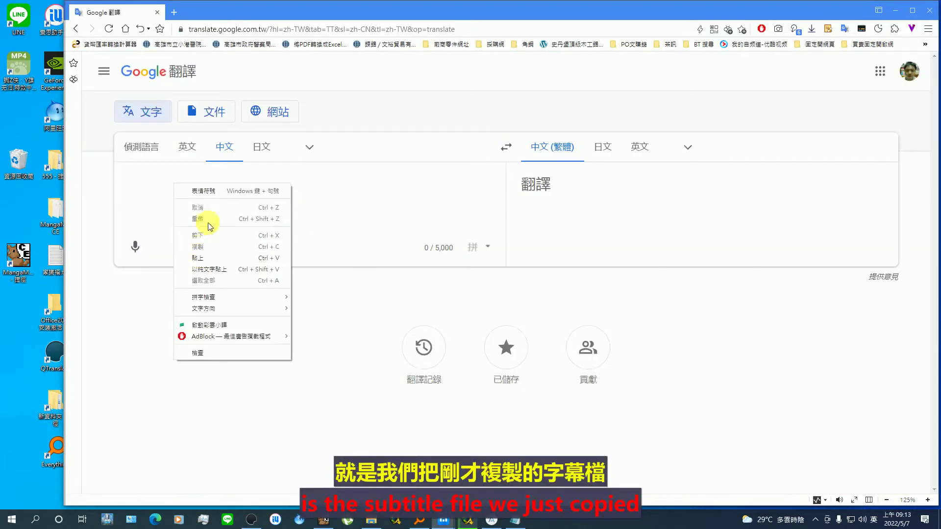
left_click(199, 259)
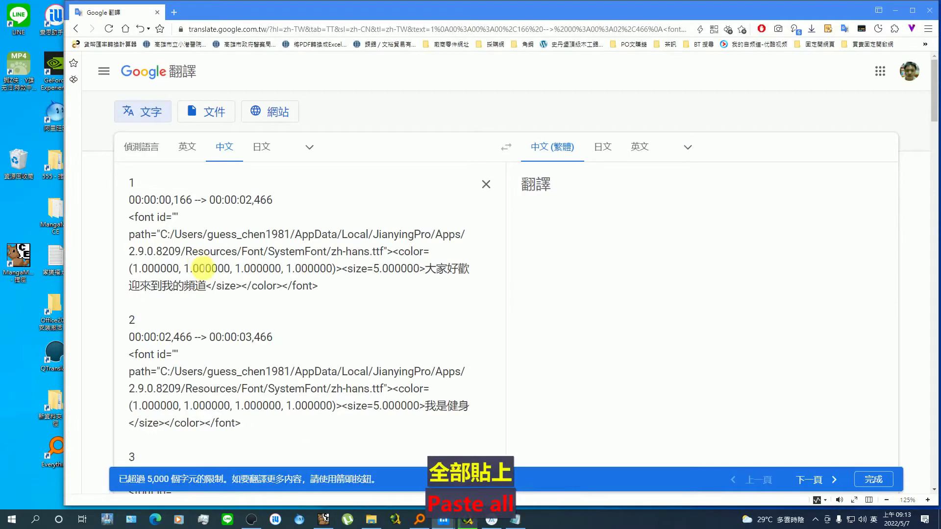
left_click(549, 154)
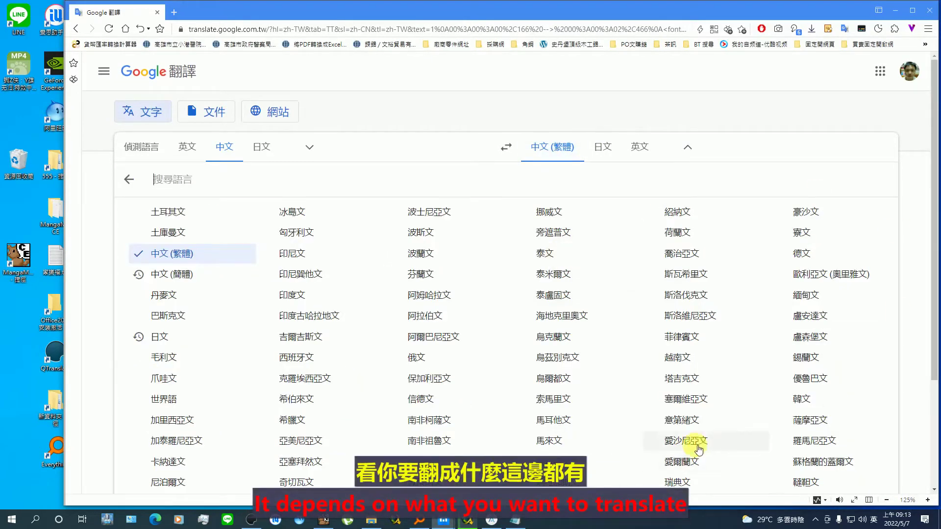
scroll(237, 246, "down", 3)
scroll(424, 385, "up", 3)
left_click(544, 147)
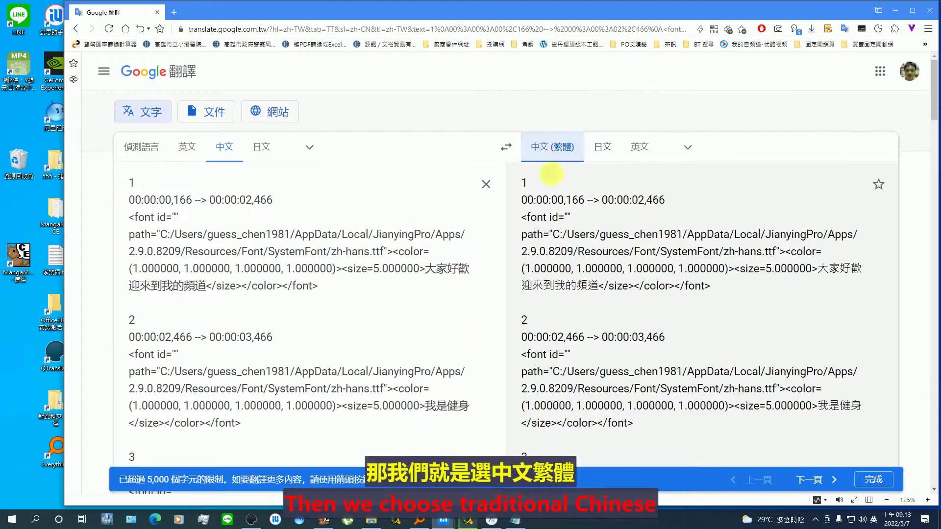
Copy the first page of the Traditional Chinese translation and replace the whole Notepad text with it
scroll(671, 360, "down", 15)
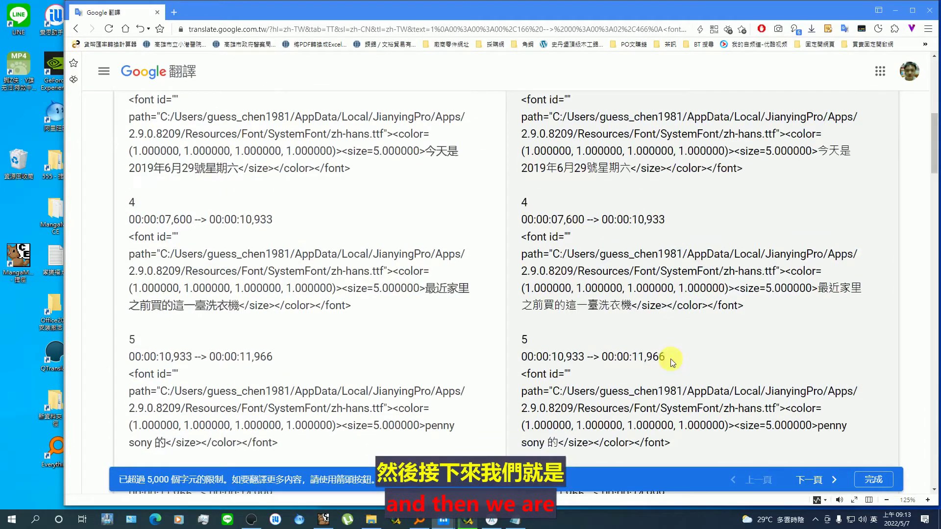
scroll(670, 361, "down", 20)
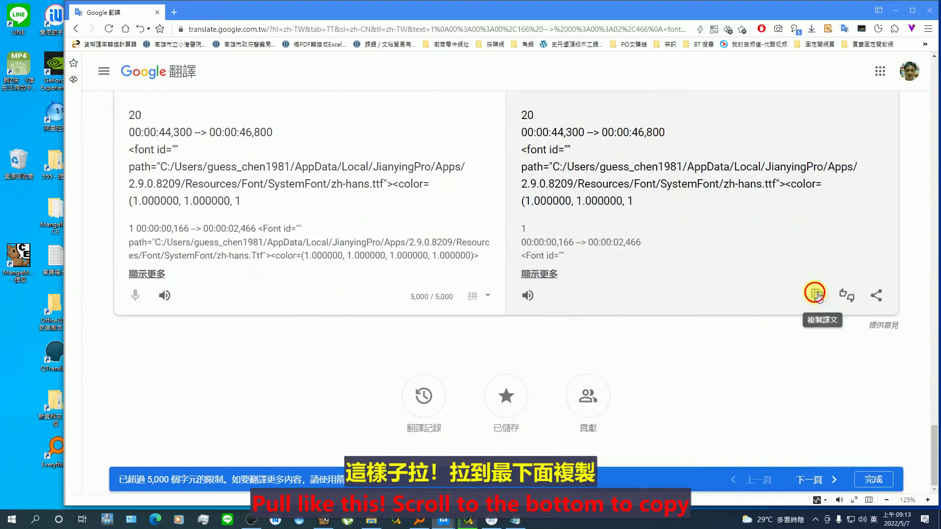
left_click(816, 294)
left_click(517, 522)
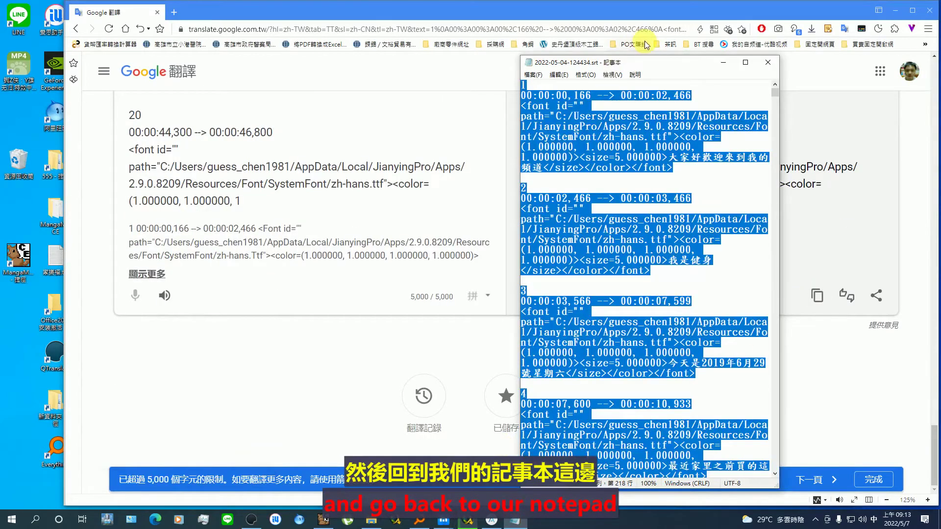
right_click(515, 118)
left_click(539, 154)
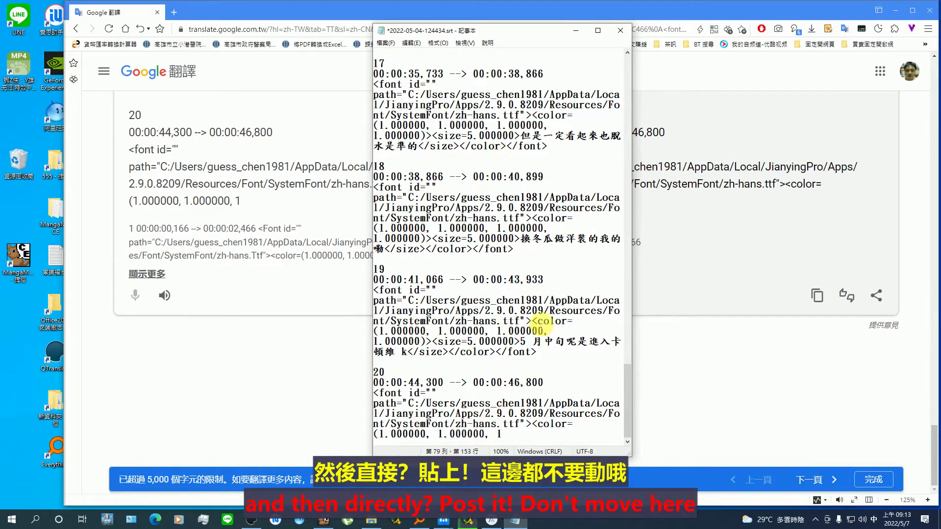
Copy the second page of the translation and append it to the end of the subtitle text in Notepad
left_click(807, 486)
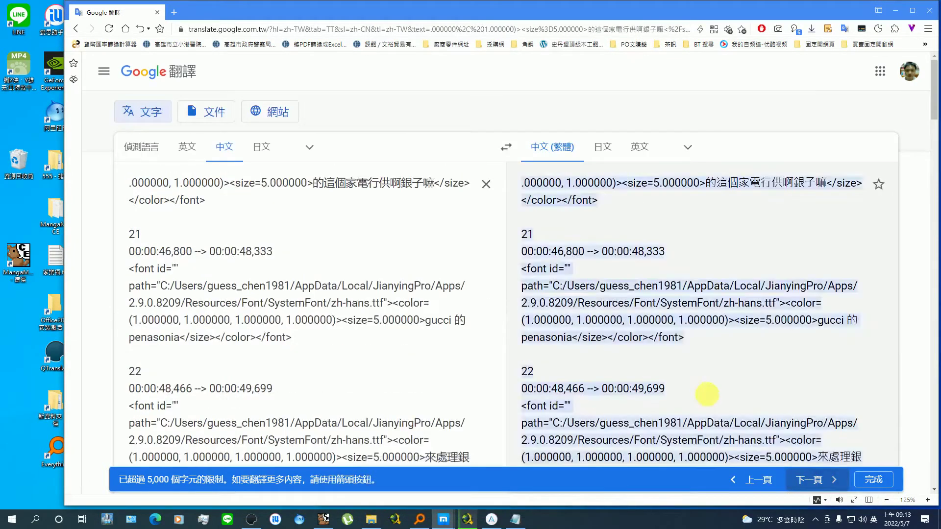
scroll(704, 375, "down", 20)
scroll(704, 375, "down", 10)
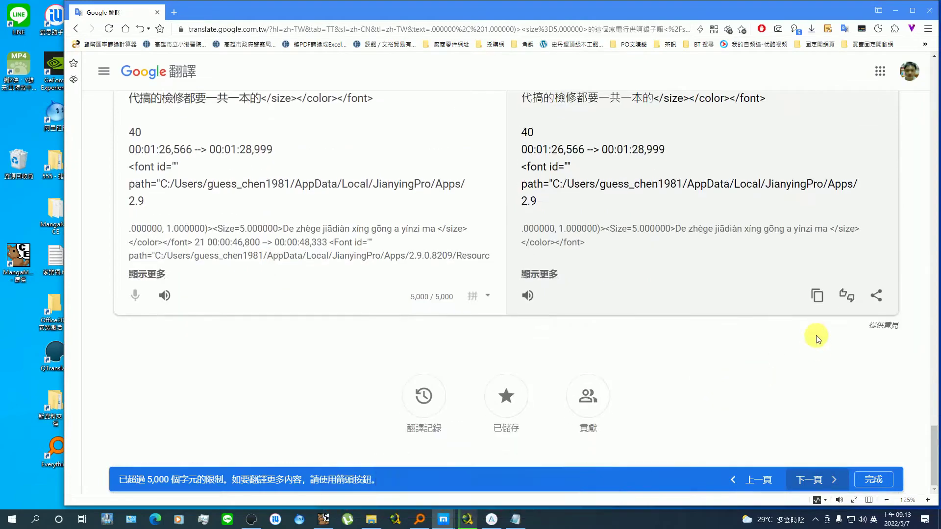
left_click(816, 296)
left_click(515, 519)
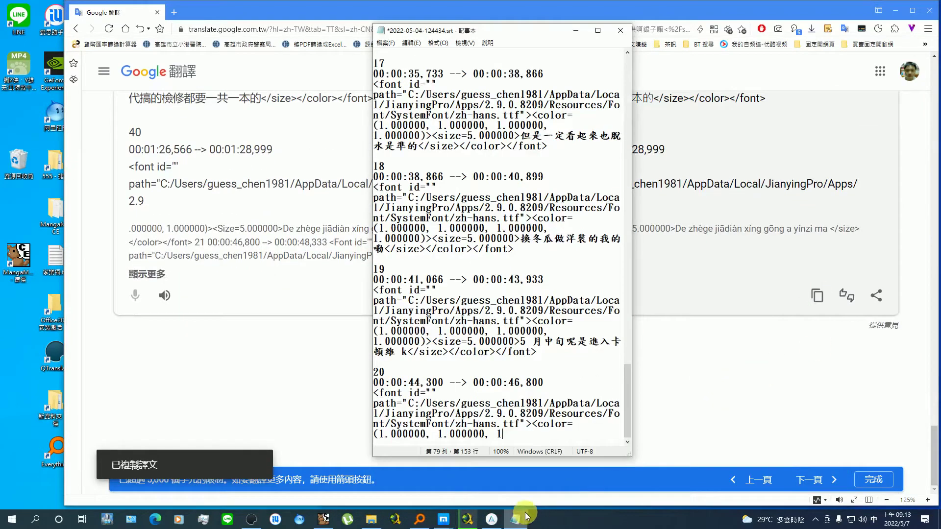
right_click(509, 435)
left_click(564, 340)
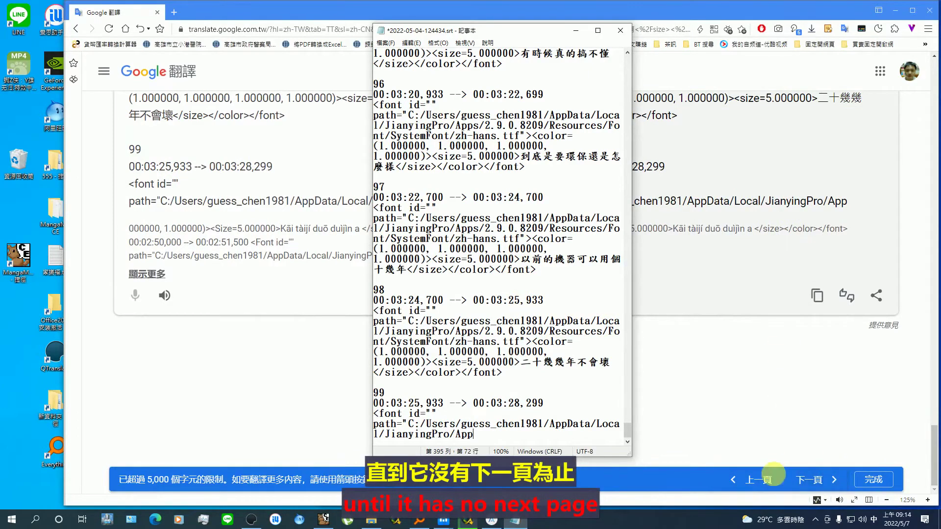
Save the translated SRT file, look over its text and close Notepad
left_click(383, 44)
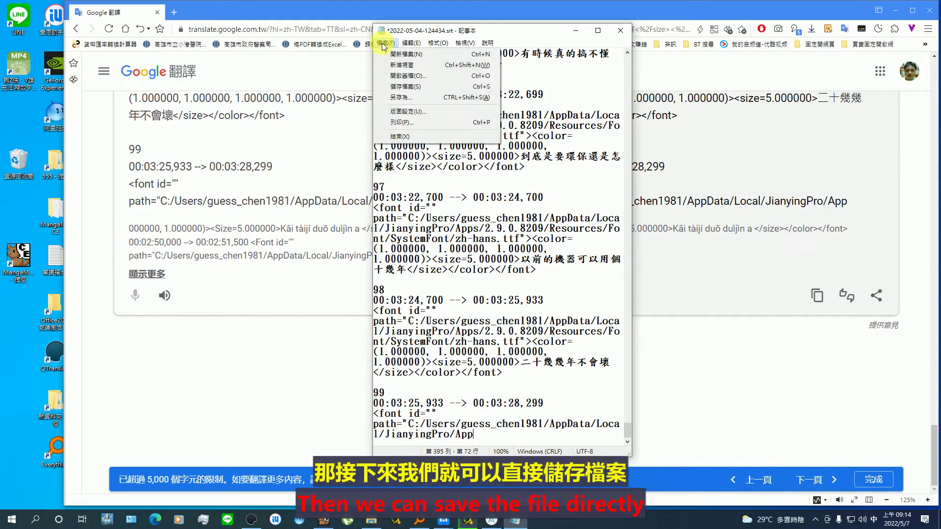
left_click(398, 93)
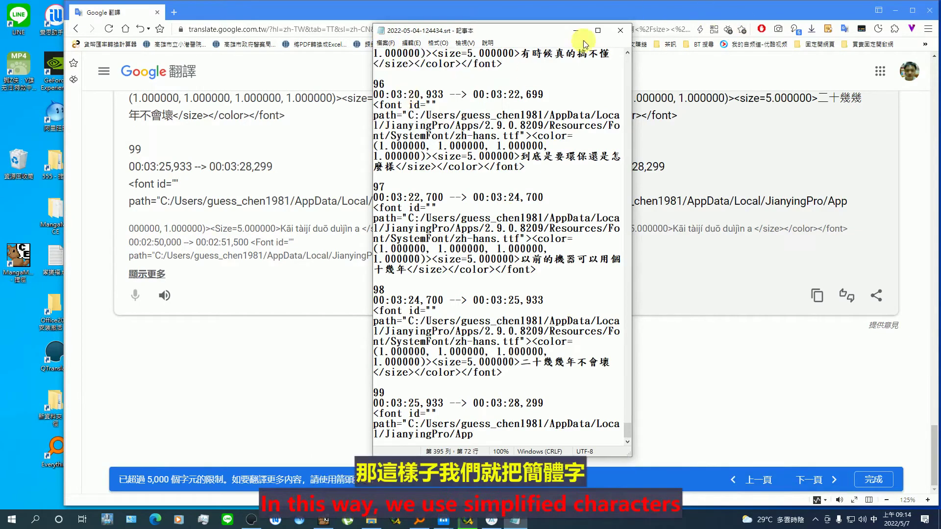
scroll(584, 65, "up", 4)
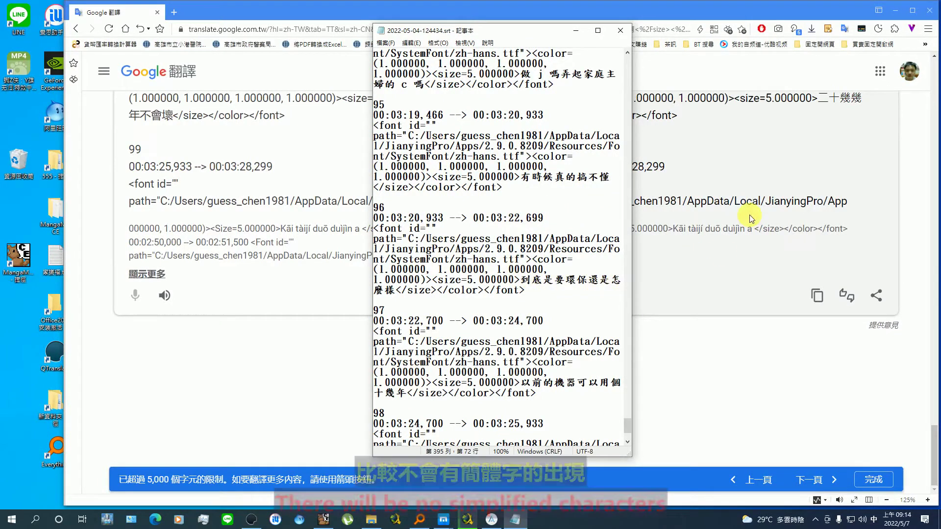
left_click(620, 30)
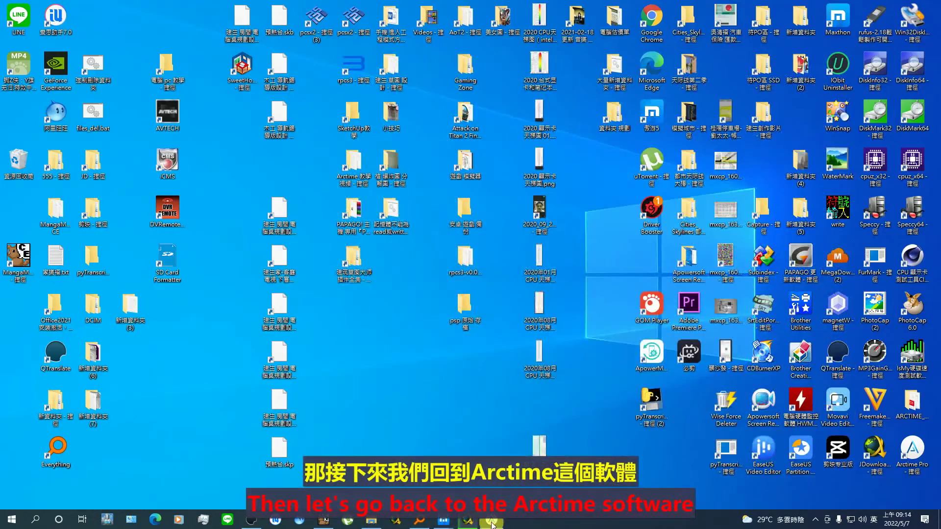
Switch back to Arctime Pro and bring the beginning of the subtitle timeline into view
left_click(492, 523)
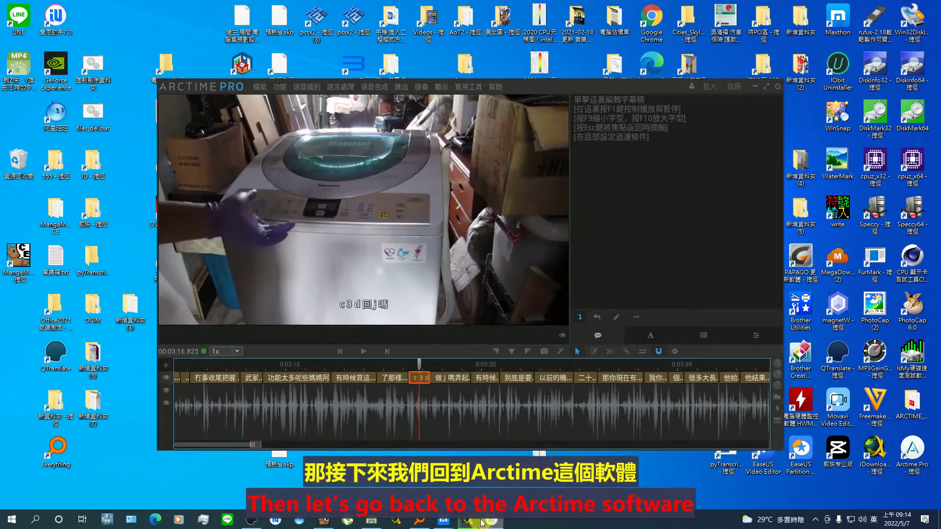
scroll(255, 409, "up", 3)
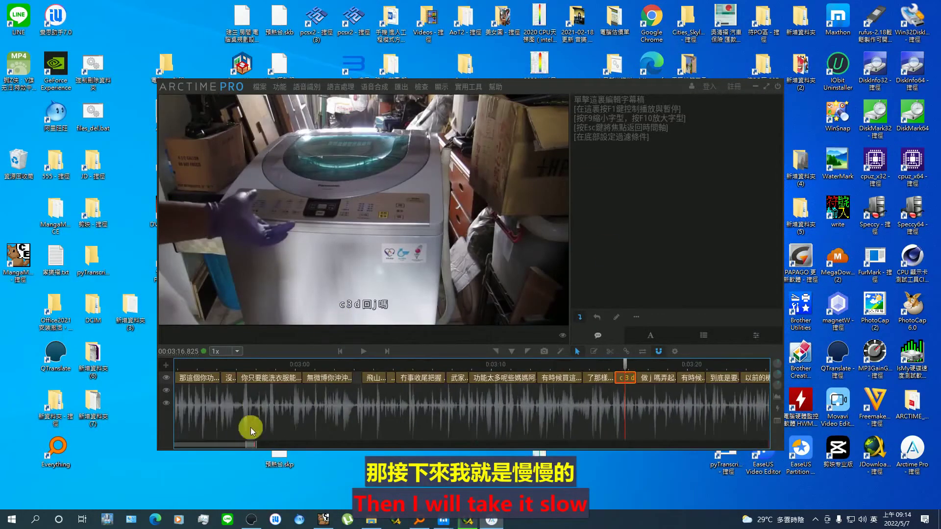
left_click_drag(249, 443, 178, 444)
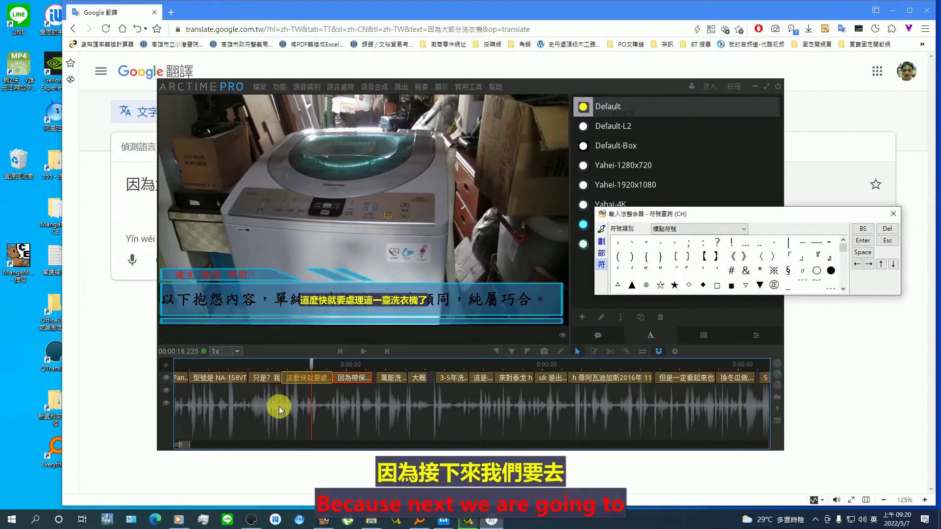
Play the section from about 00:00:18 to 00:00:21 to check the 因為帶保溫 c 沙機 subtitle against the Taiwanese speech
left_click(346, 363)
left_click(321, 363)
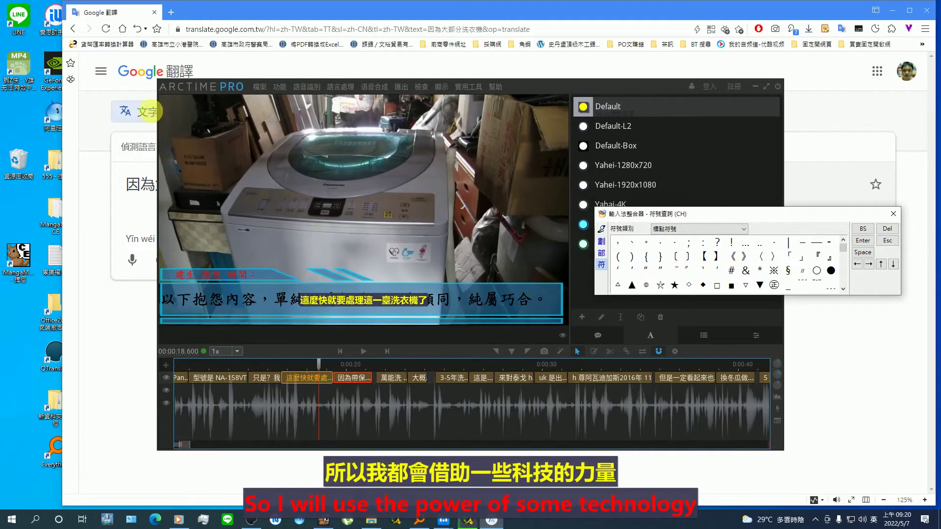
left_click(361, 354)
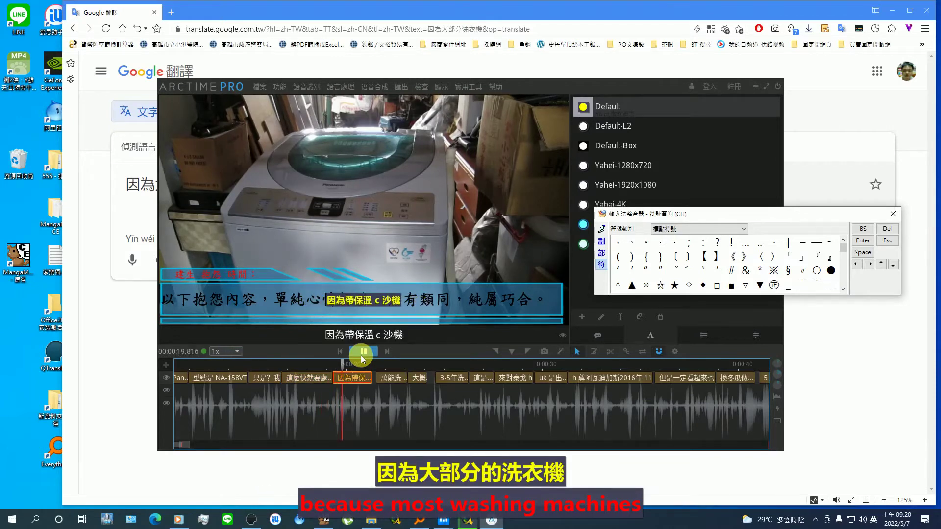
left_click(354, 401)
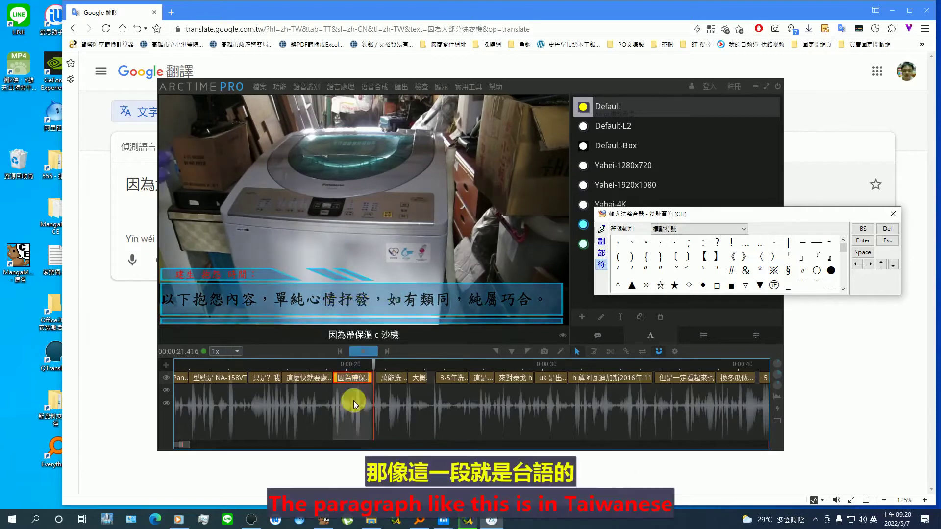
left_click(348, 379)
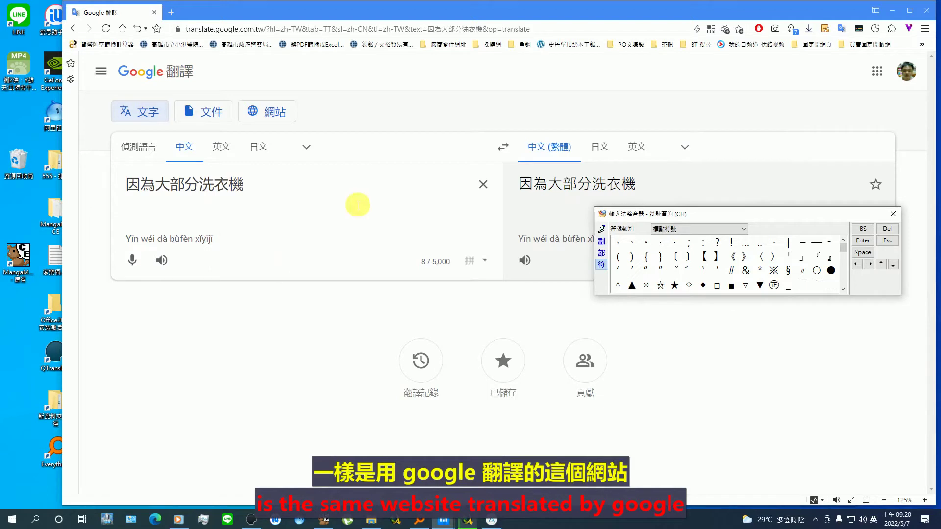
In Google Translate, dictate 因為大部分的洗衣機 by voice input and copy the Traditional Chinese result
left_click(132, 259)
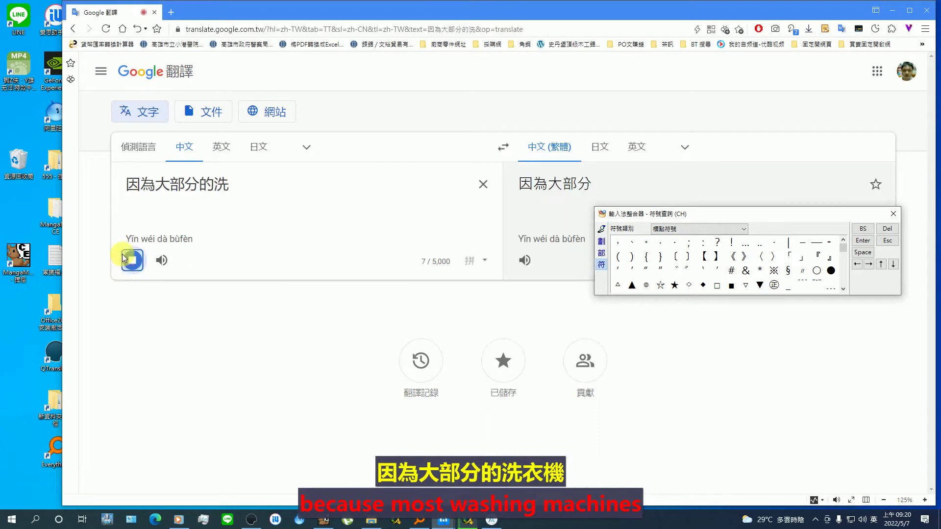
left_click(131, 258)
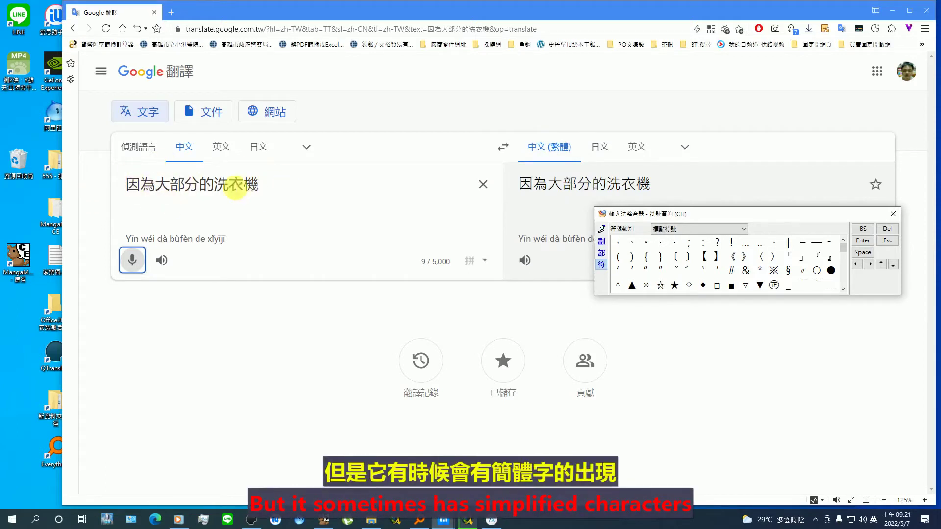
left_click_drag(519, 184, 651, 185)
right_click(580, 189)
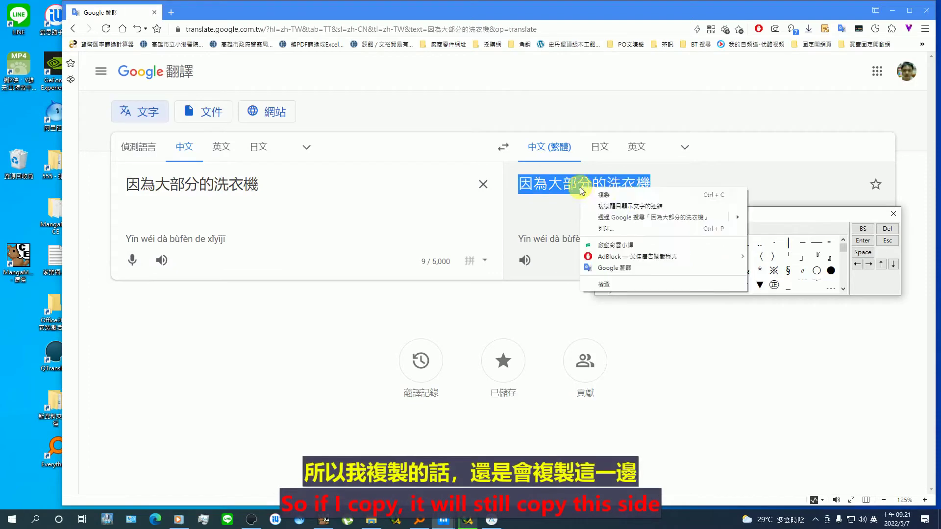
left_click(604, 194)
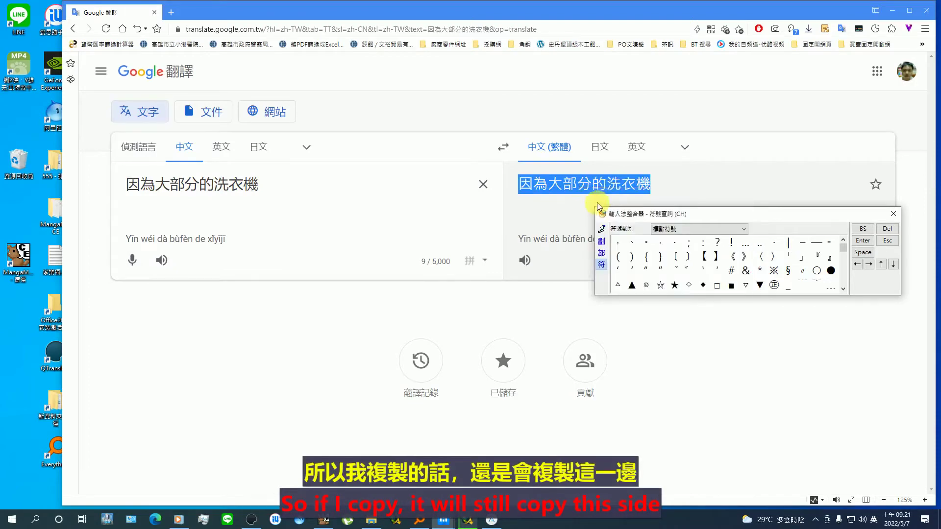
In Arctime Pro, replace the 因為帶保溫 c 沙機 subtitle with the copied 因為大部分的洗衣機 and play it back
left_click(483, 521)
double_click(352, 378)
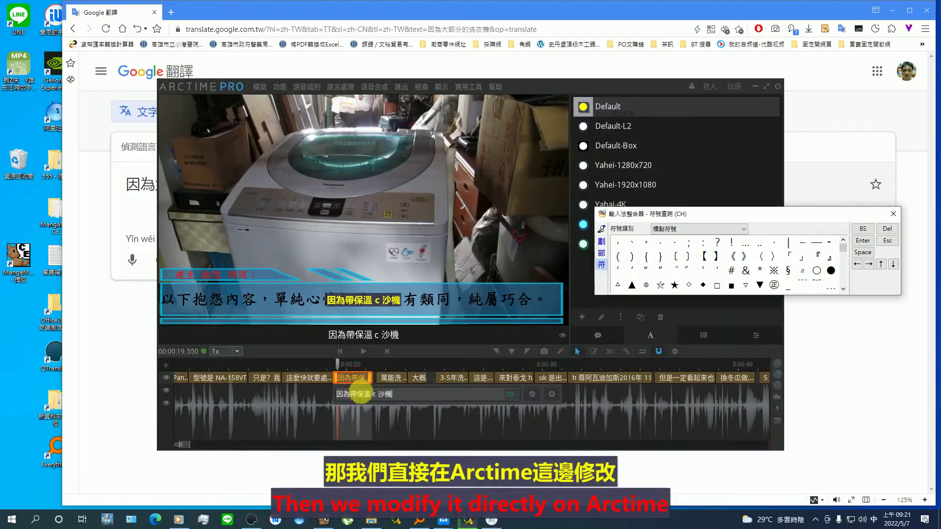
key("Return")
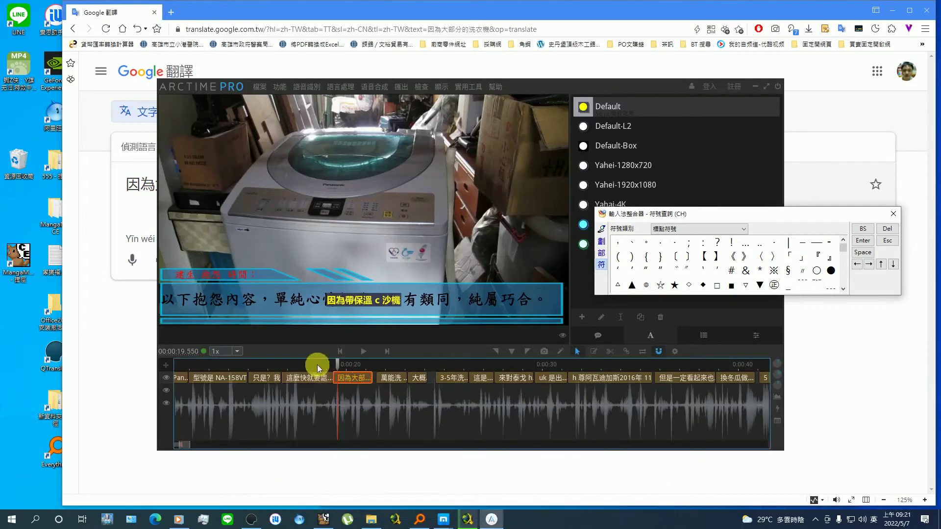
left_click(315, 363)
left_click(363, 351)
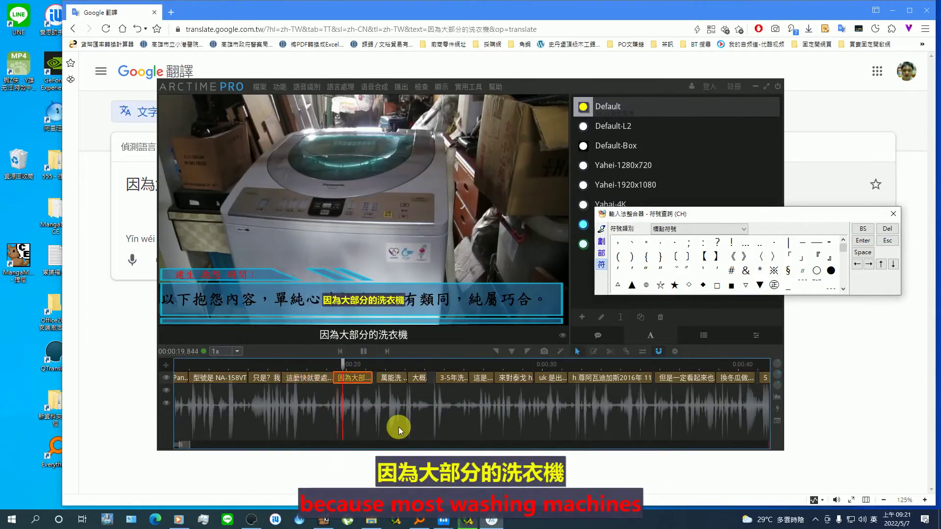
Pause playback and look through the corrected subtitles to the end of the timeline, placing the playhead at about 00:24:08
left_click(369, 351)
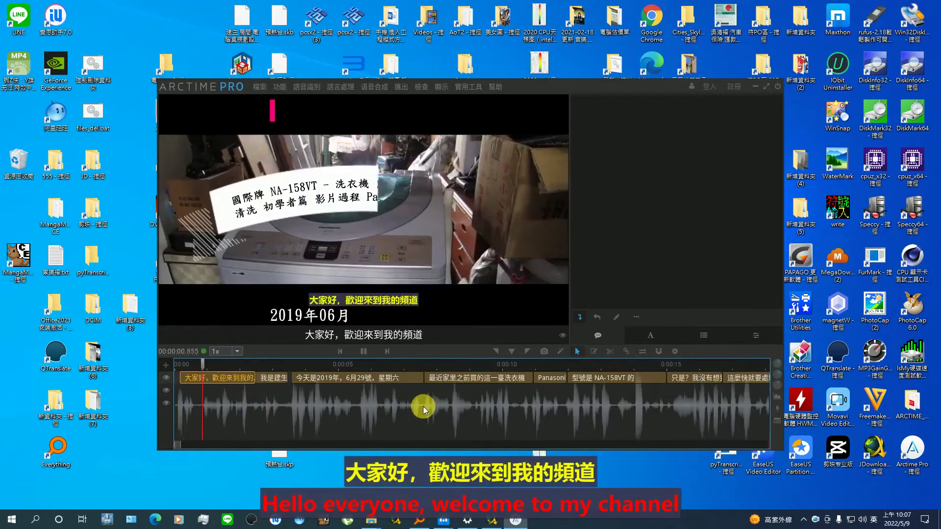
key("space")
left_click_drag(177, 445, 755, 447)
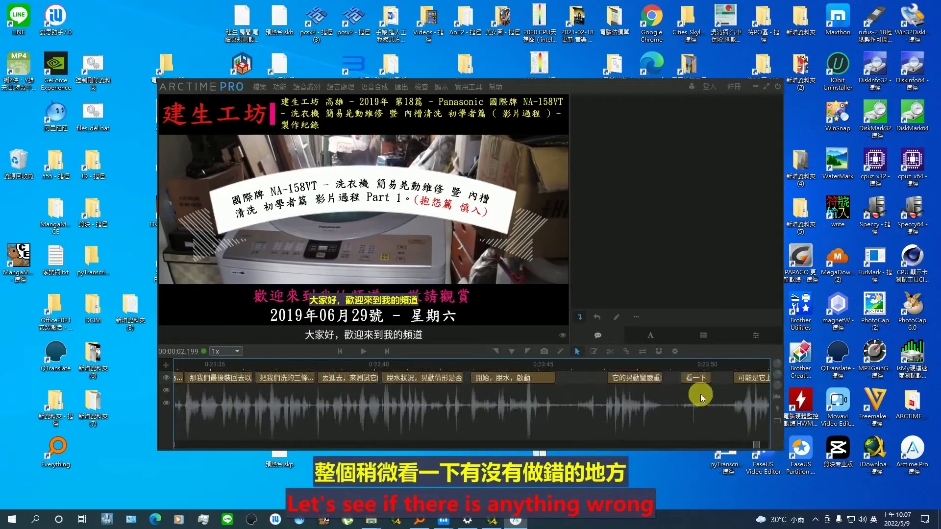
scroll(702, 396, "down", 3)
scroll(662, 397, "down", 6)
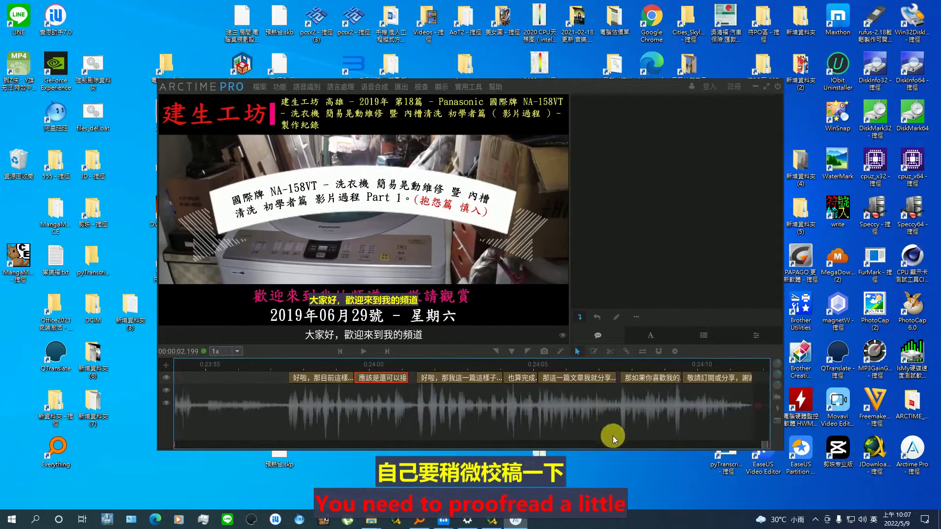
left_click(453, 367)
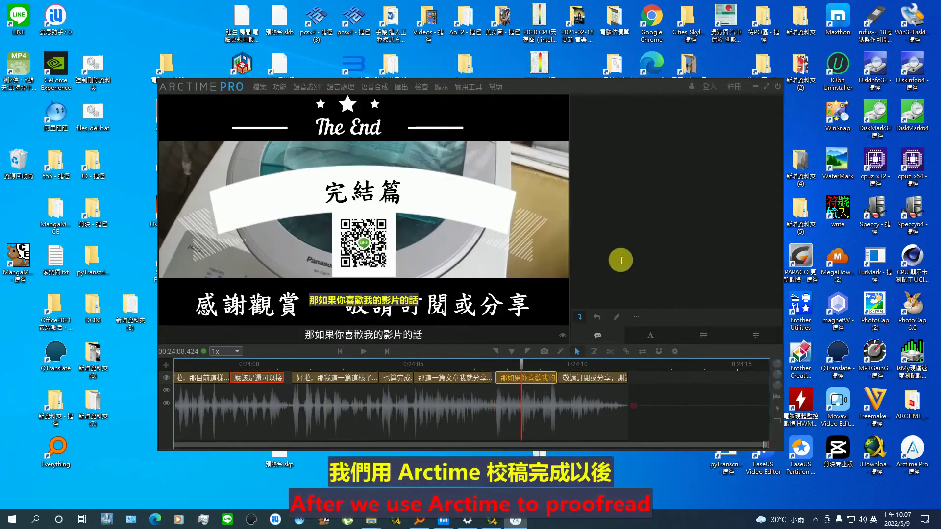
Open the Default subtitle style for editing, review its font, outline, shadow, alignment and margin settings, and apply the style
left_click(651, 334)
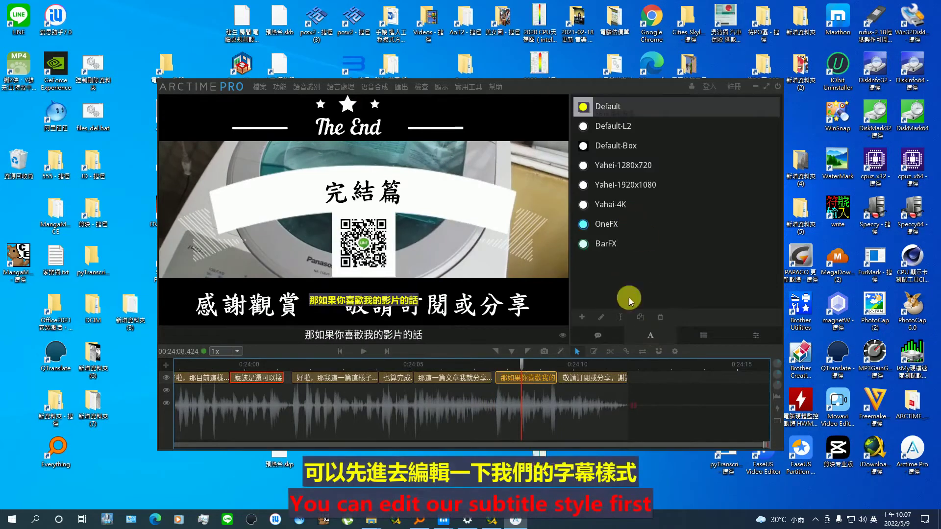
left_click(610, 332)
left_click(605, 320)
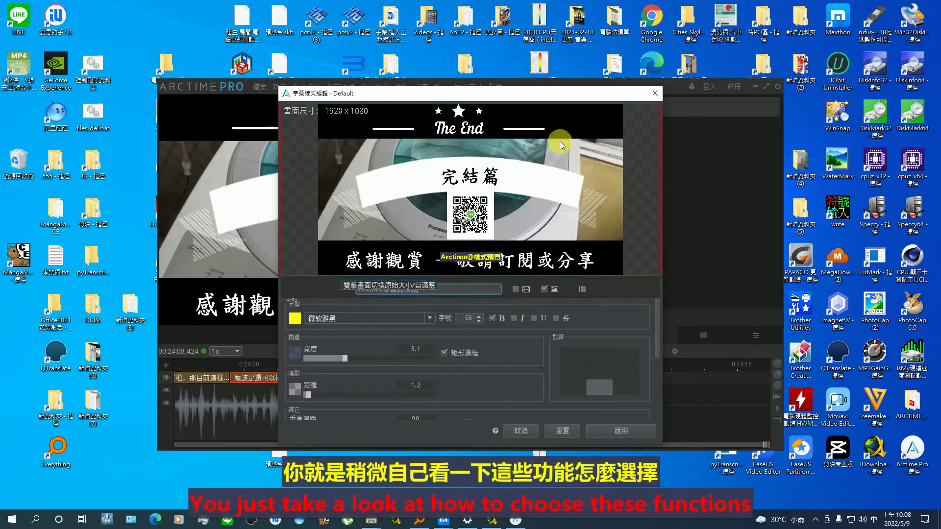
scroll(505, 353, "down", 5)
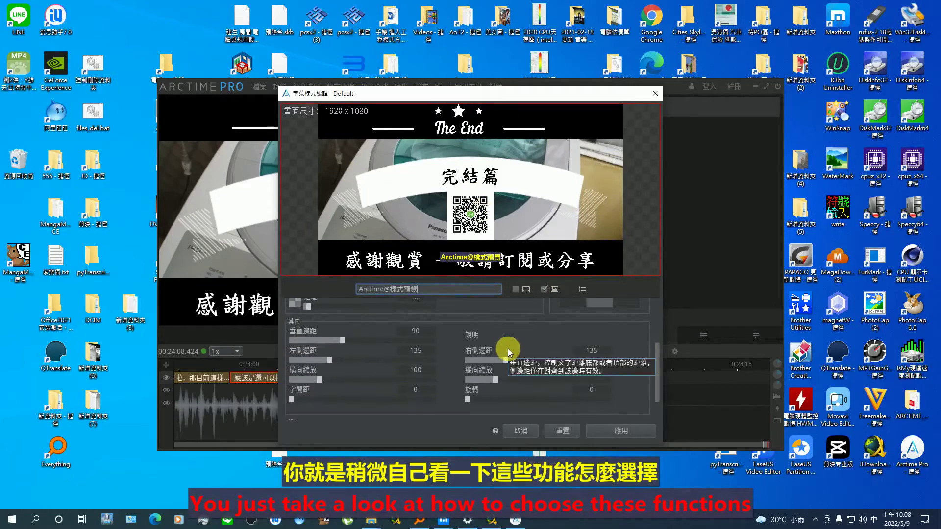
scroll(509, 349, "up", 5)
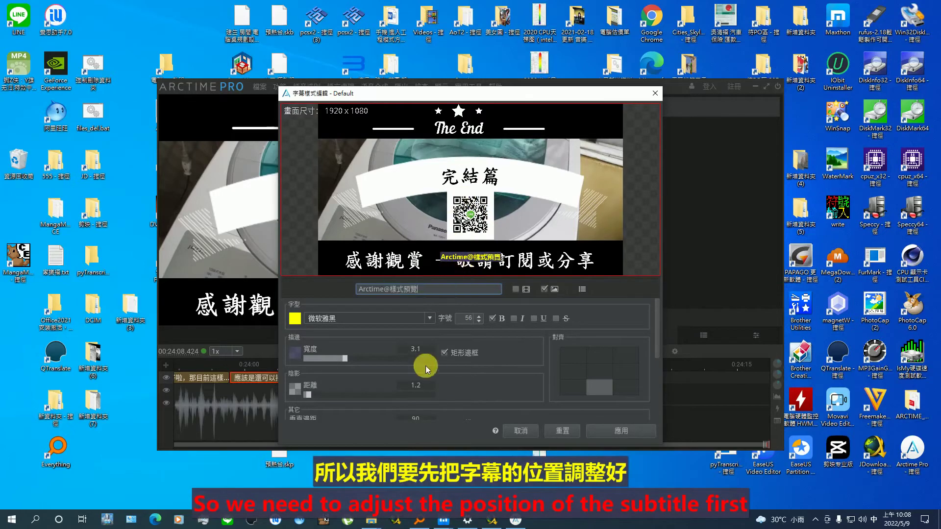
scroll(425, 365, "down", 5)
scroll(433, 377, "down", 2)
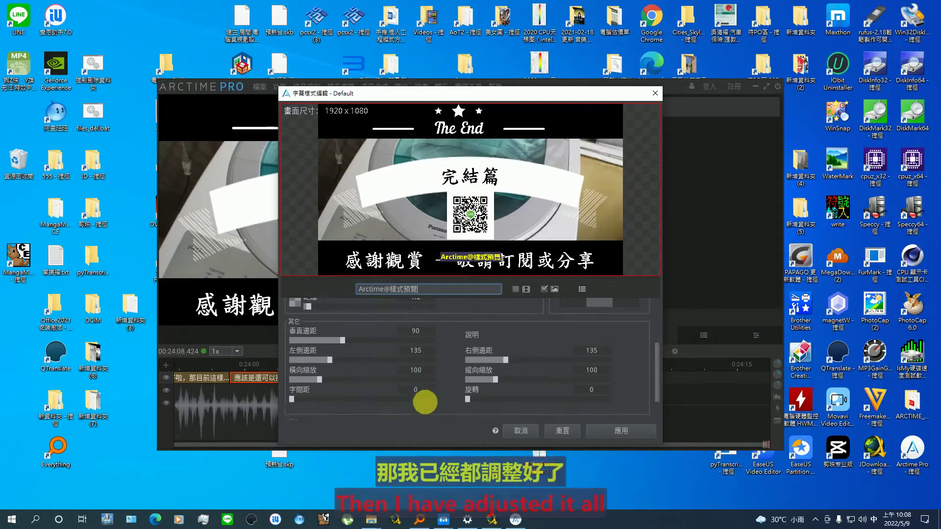
left_click(584, 431)
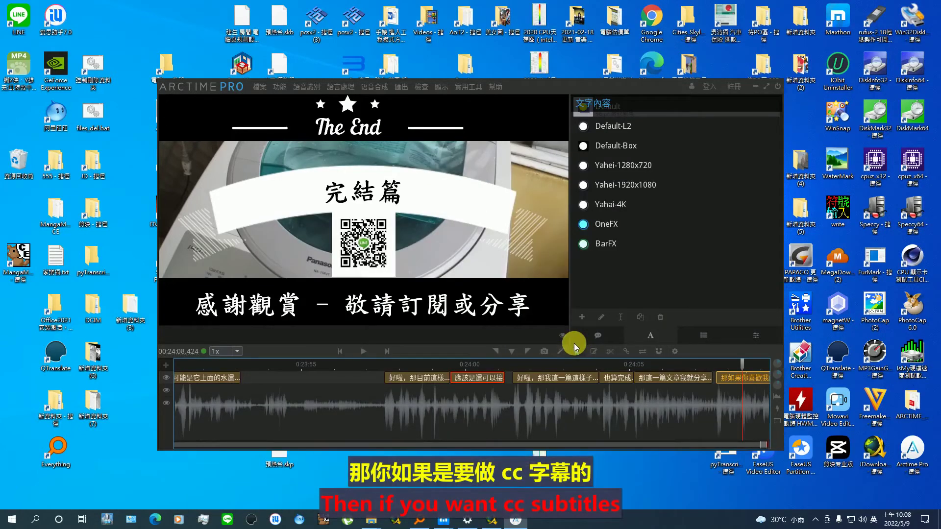
Save the project with its generated subtitles, and start a quick standard MP4 video export with the subtitles embedded
left_click(262, 87)
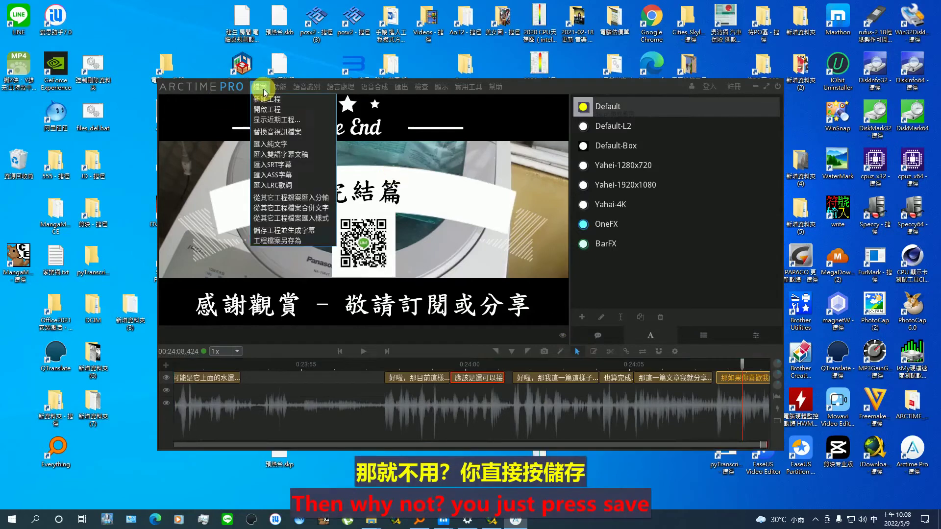
left_click(294, 230)
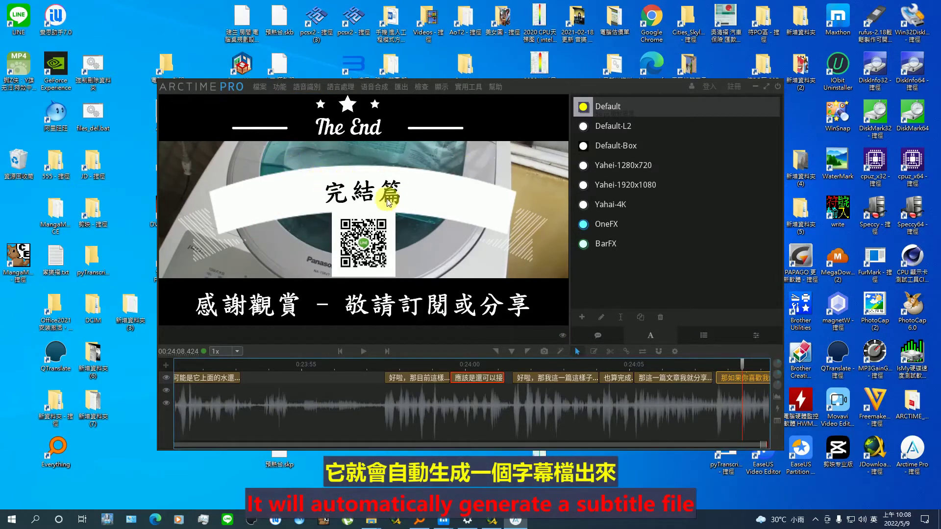
left_click(404, 89)
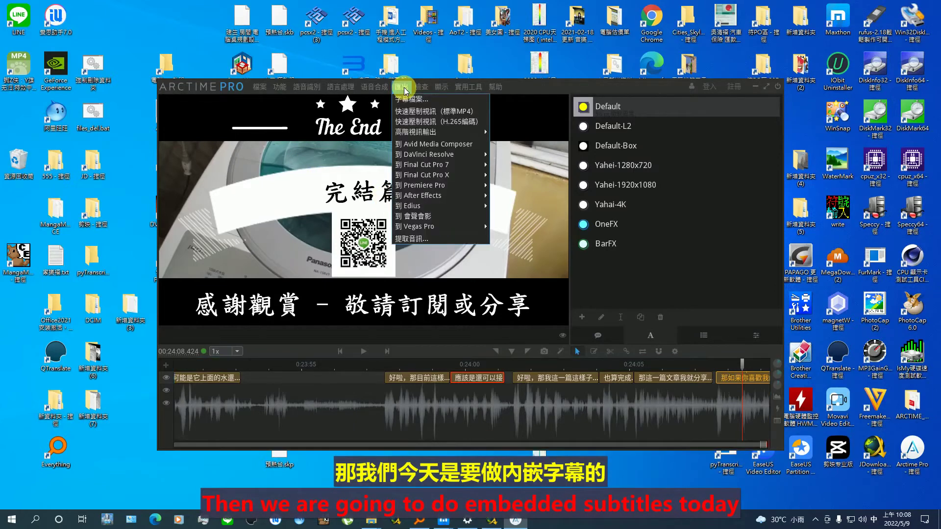
left_click(454, 115)
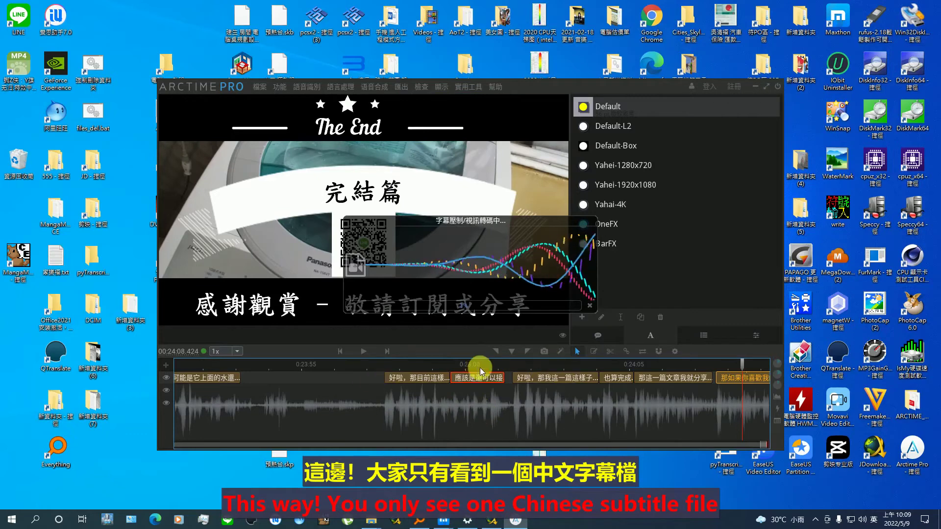
left_click(541, 379)
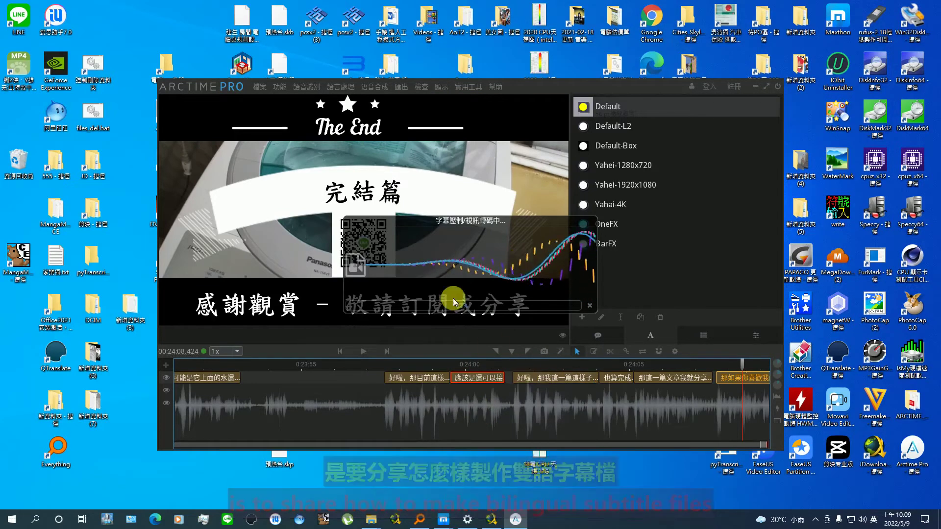
left_click(516, 390)
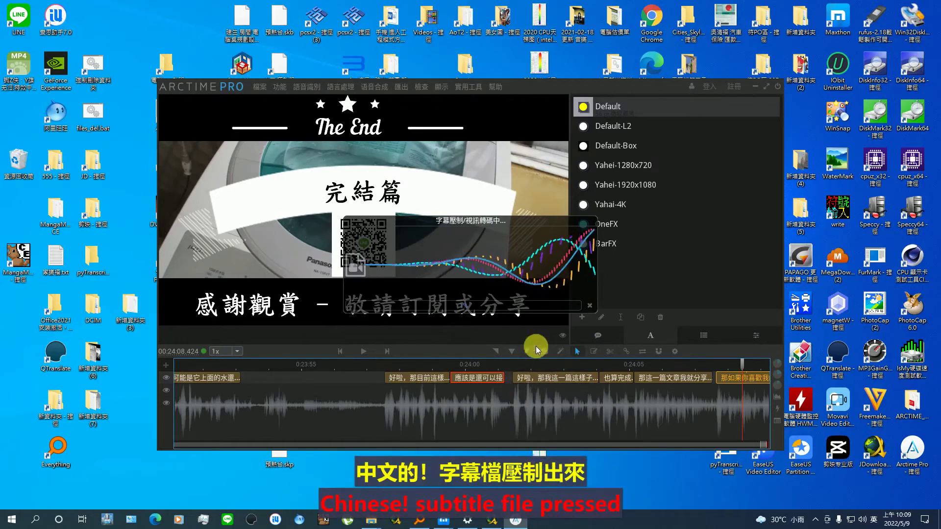